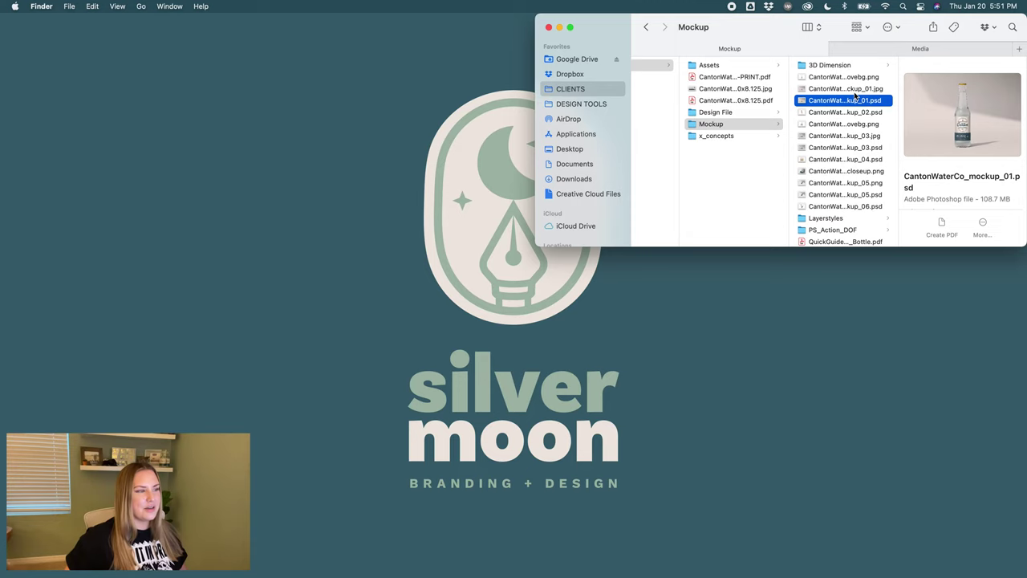
# - Preview the mockup files CantonWaterCo_mockup_01.jpg and CantonWaterCo_mockup_06.psd
pyautogui.click(852, 89)
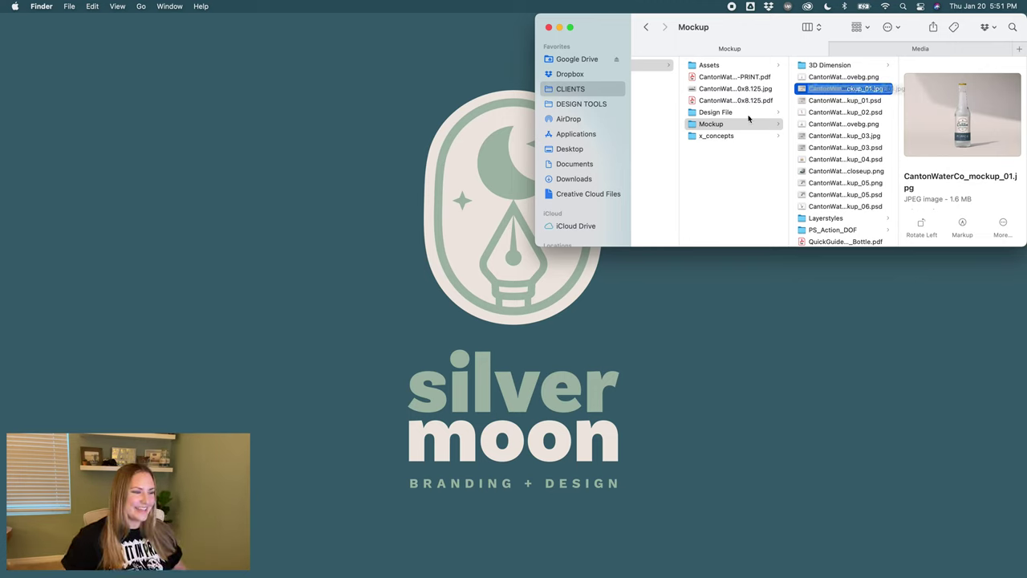
pyautogui.click(829, 207)
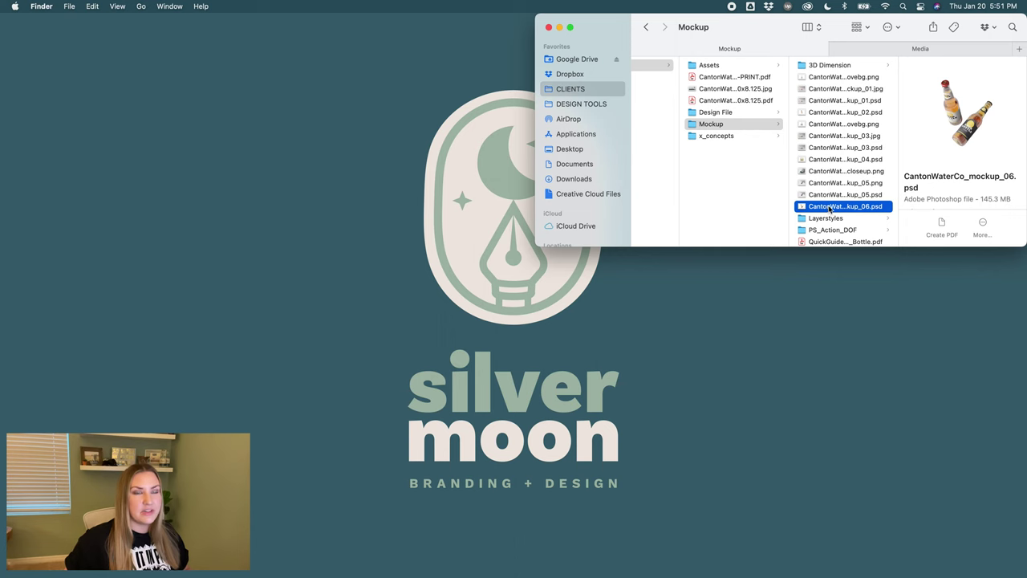
pyautogui.press('space')
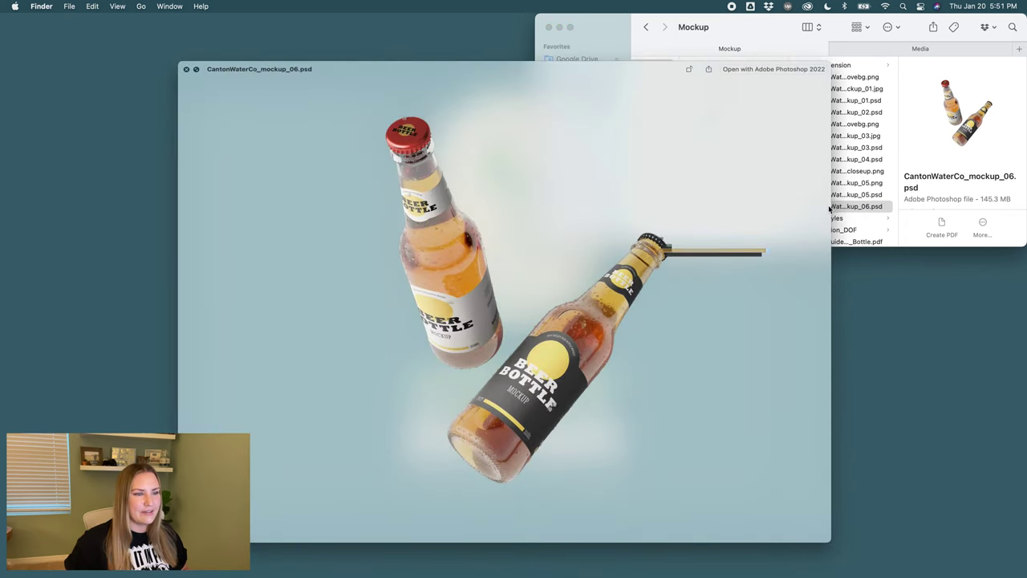
pyautogui.press('space')
pyautogui.doubleClick(830, 207)
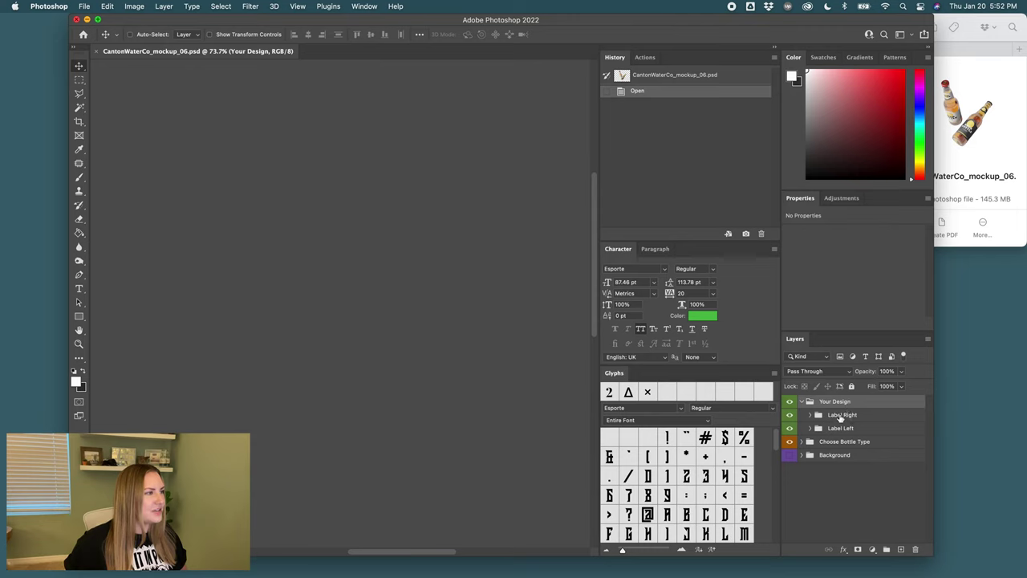
pyautogui.click(839, 417)
pyautogui.click(818, 414)
pyautogui.click(818, 415)
pyautogui.click(818, 415)
pyautogui.click(817, 415)
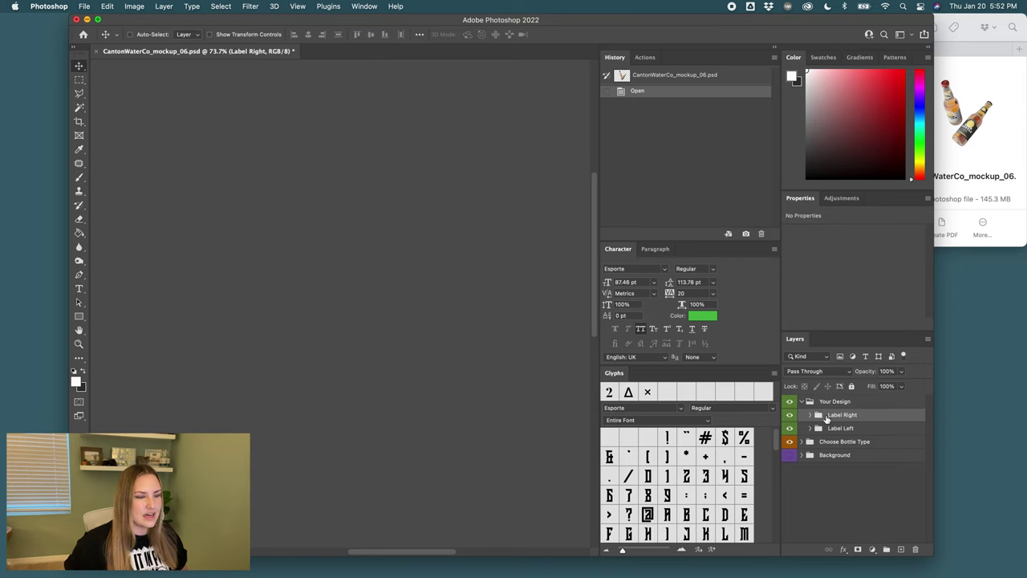
pyautogui.scroll(-3, 311, 238)
pyautogui.hscroll(1, 311, 238)
pyautogui.scroll(2, 313, 241)
pyautogui.hscroll(-3, 314, 241)
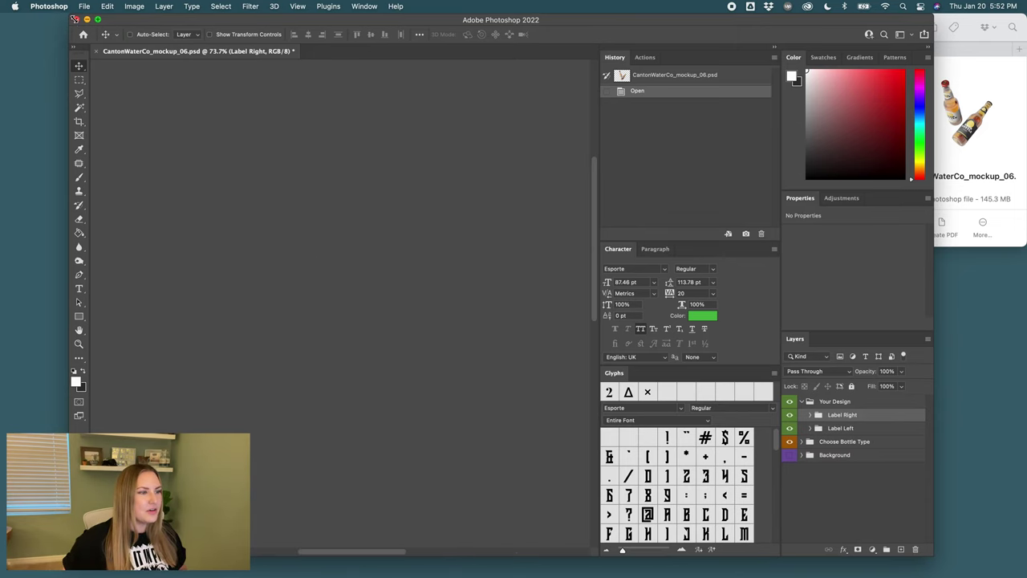
pyautogui.click(77, 22)
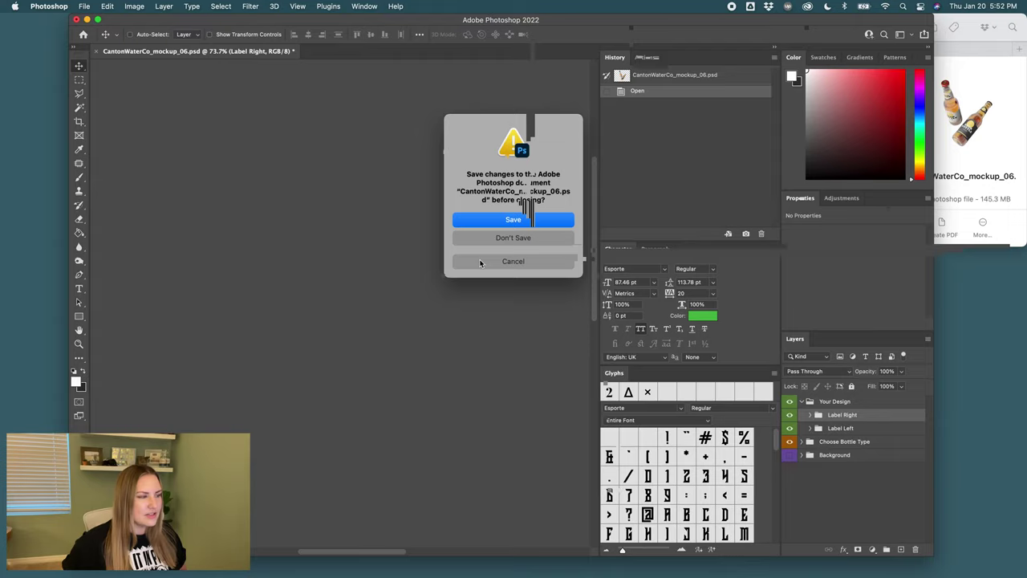
pyautogui.click(507, 238)
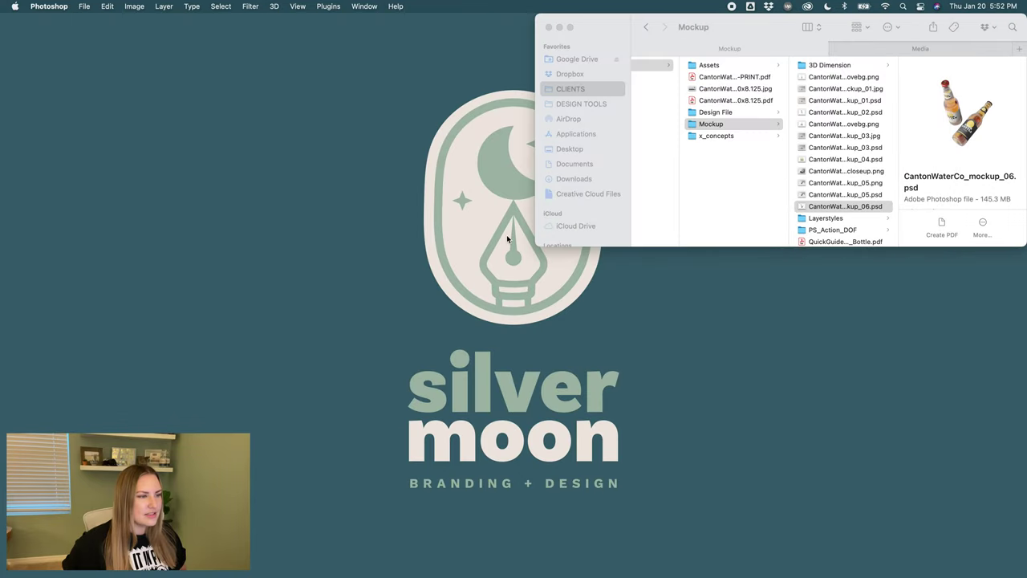
# - Preview the cut-out bottle image CantonWaterCo_mockup_01-removebg.png
pyautogui.click(831, 78)
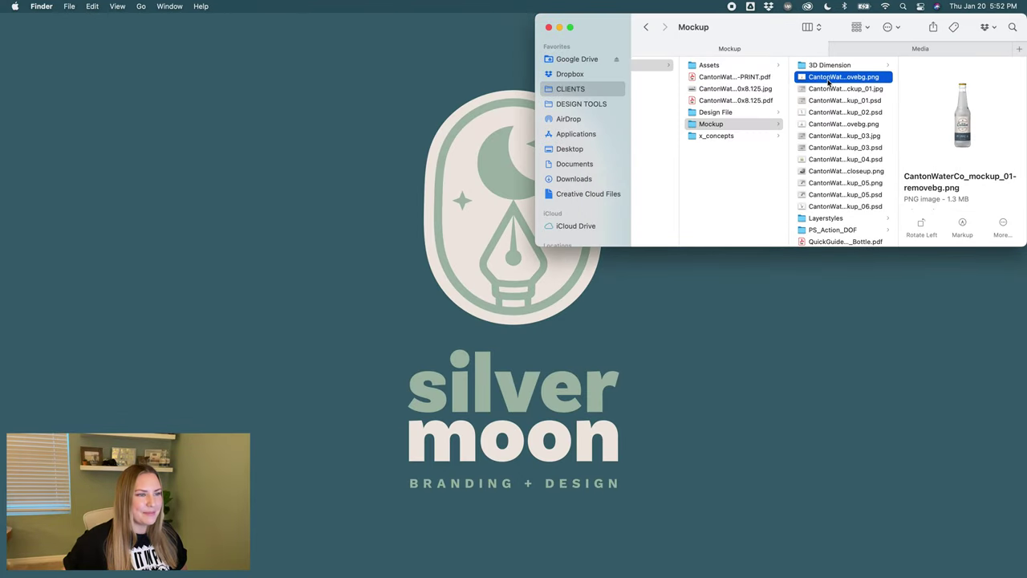
pyautogui.press('space')
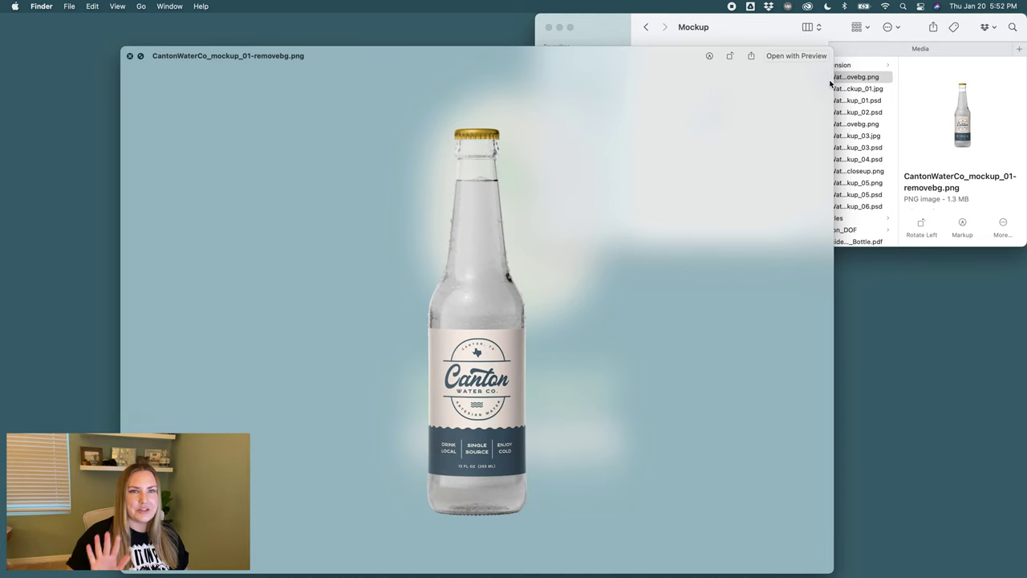
pyautogui.press('space')
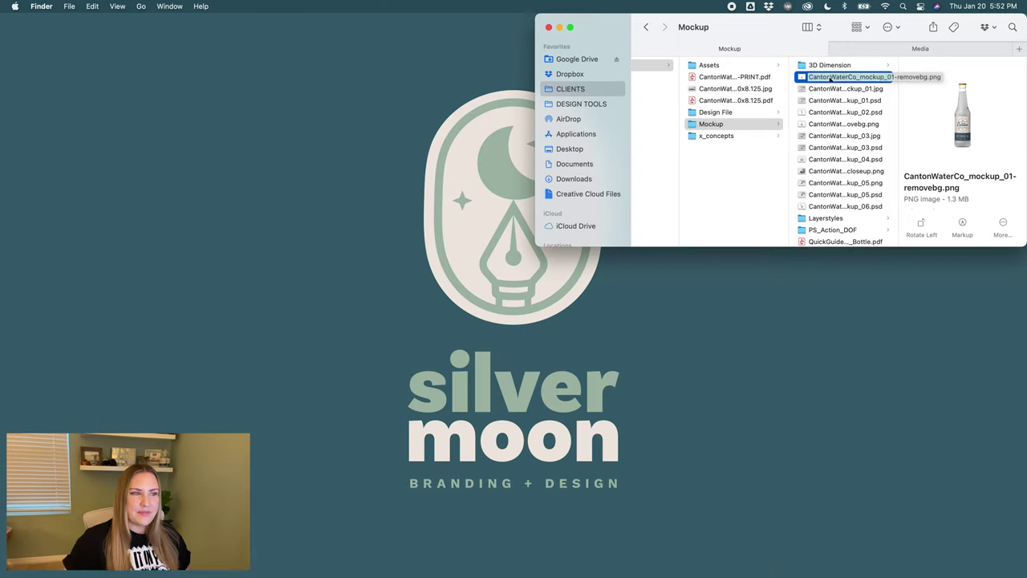
# - Switch to Illustrator and create a new 1600 x 900 px web document in RGB color
pyautogui.click(342, 564)
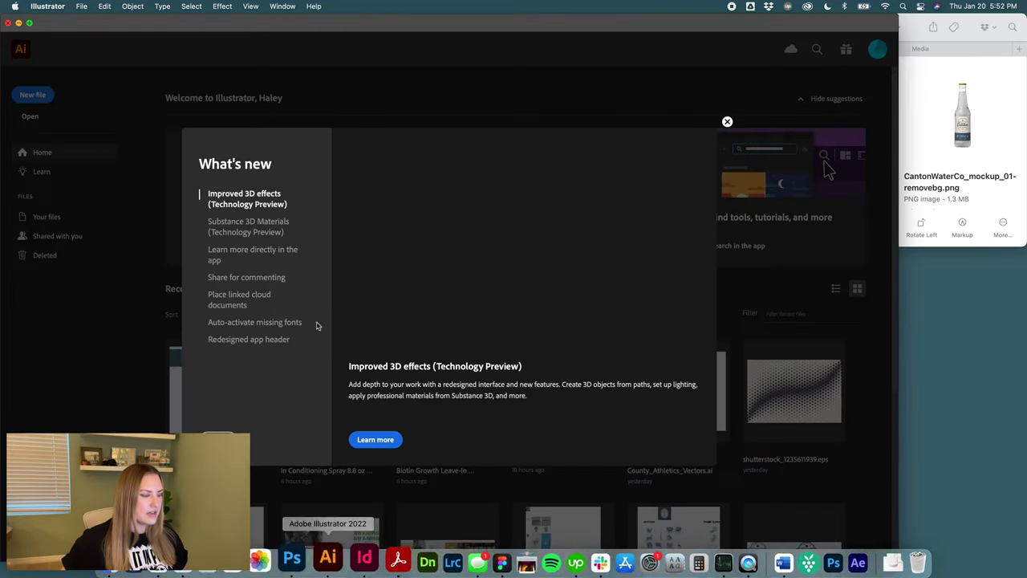
pyautogui.click(81, 6)
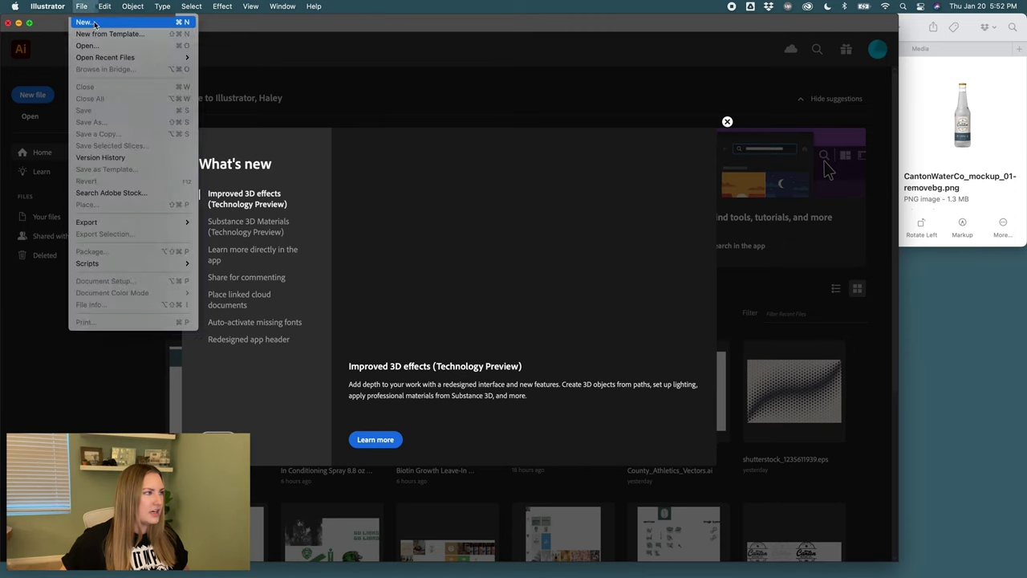
pyautogui.press('super+n')
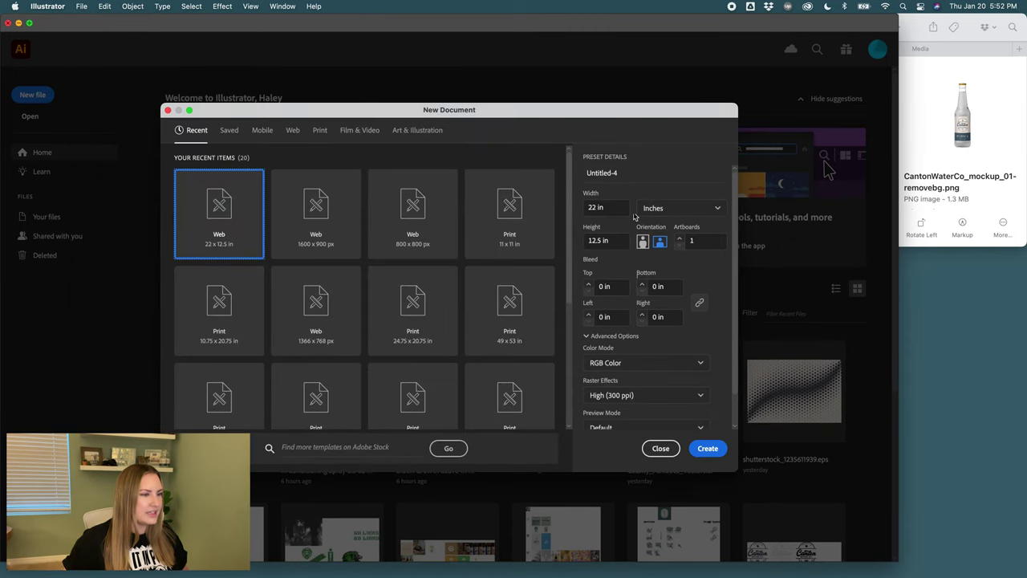
pyautogui.click(644, 210)
pyautogui.click(638, 214)
pyautogui.click(322, 229)
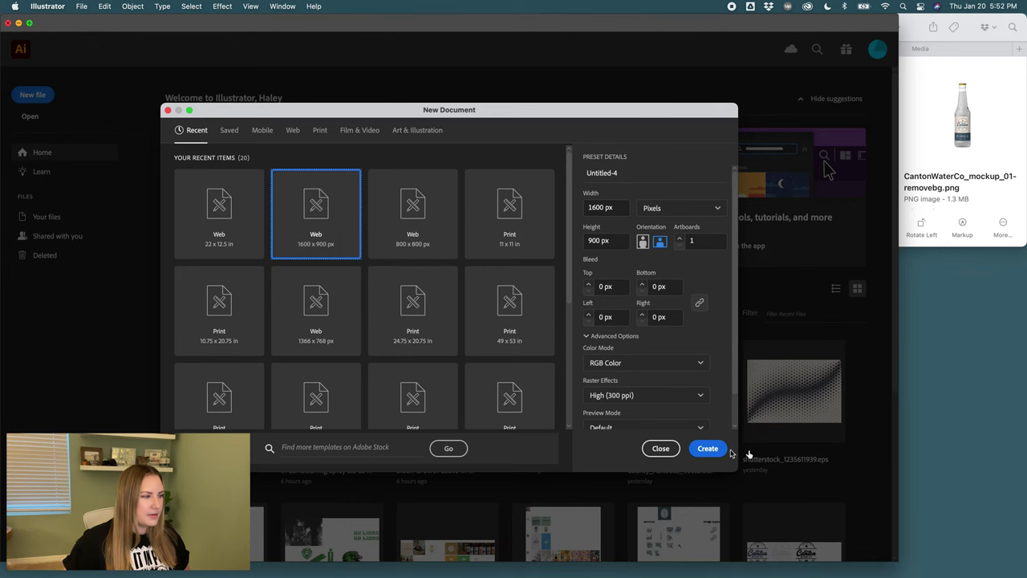
pyautogui.click(706, 449)
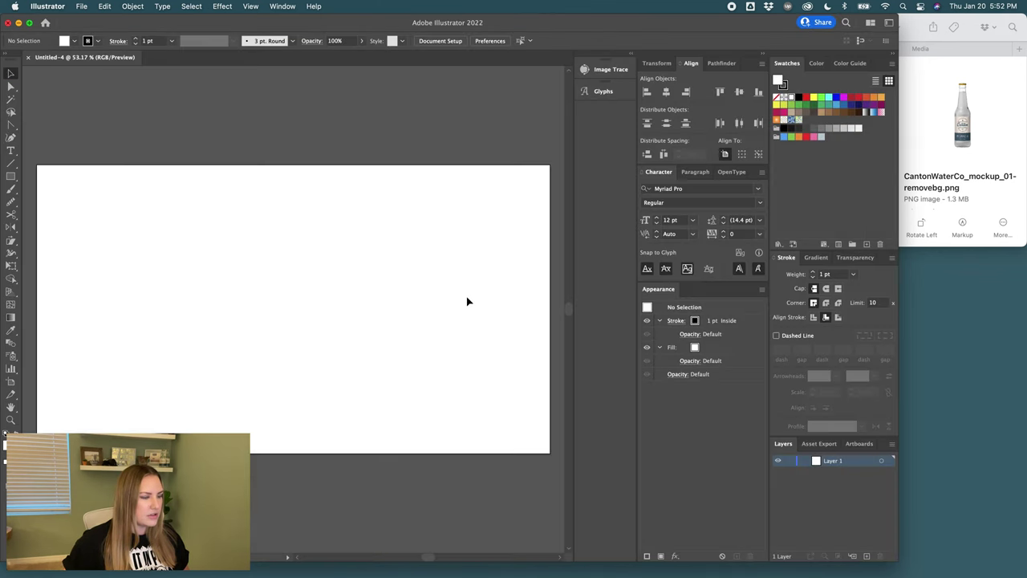
# - Resize the artboard about its center to a portrait format of about 962 x 1139 px
pyautogui.hotkey('shift', 'o')
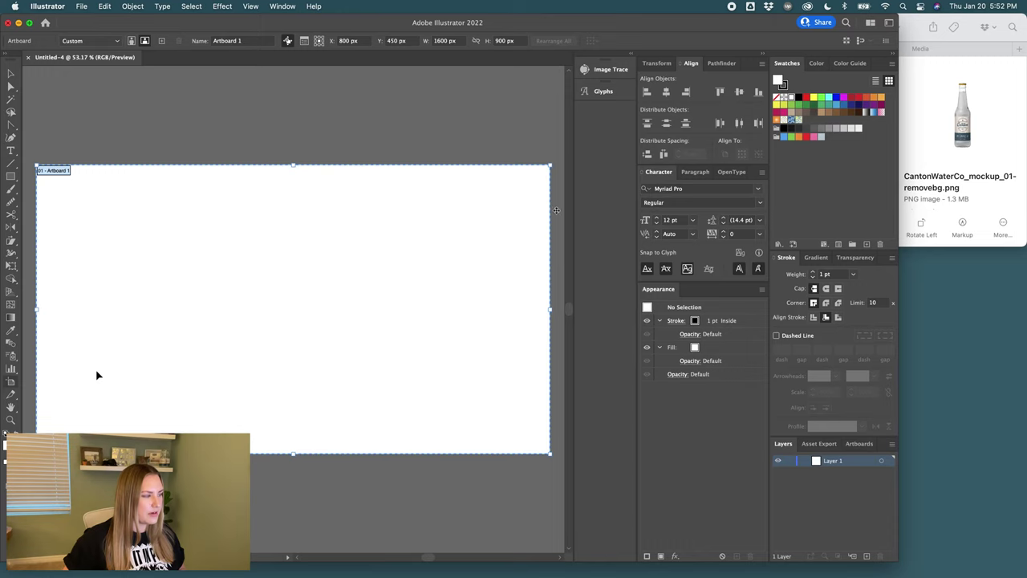
pyautogui.moveTo(549, 166); pyautogui.dragTo(448, 127)
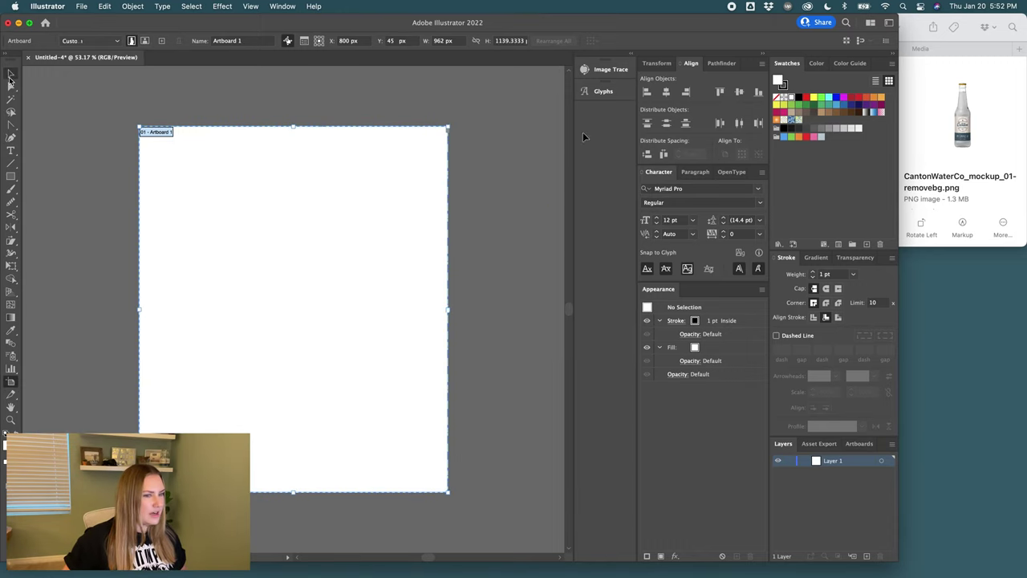
pyautogui.click(11, 74)
# - Place CantonWaterCo_mockup_01-removebg.png from the Mockup folder and scale it down so the bottle fits the artboard
pyautogui.moveTo(961, 113); pyautogui.dragTo(312, 266)
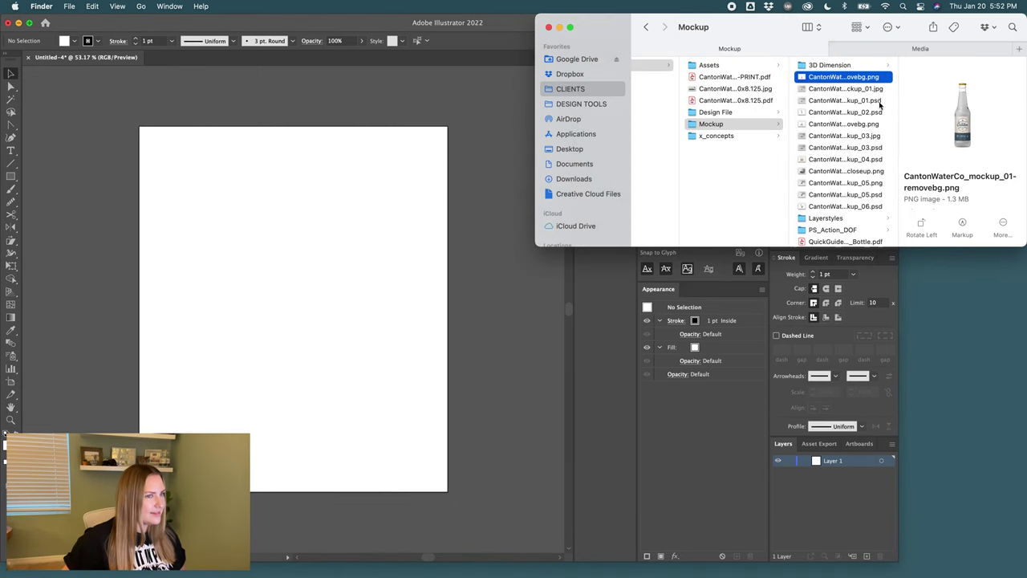
pyautogui.moveTo(828, 77); pyautogui.dragTo(270, 272)
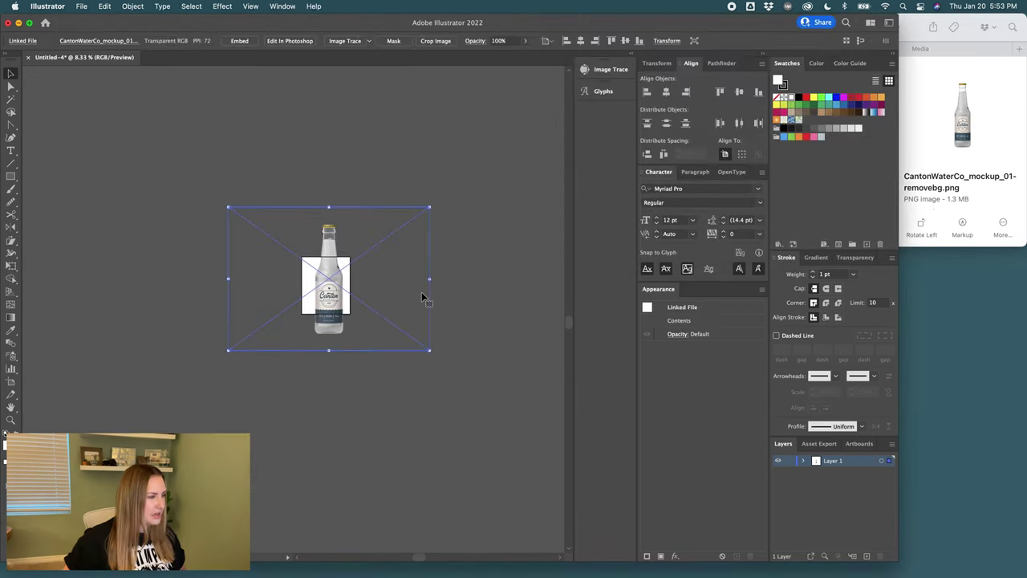
pyautogui.moveTo(424, 289); pyautogui.dragTo(401, 287)
pyautogui.press('super+equal')
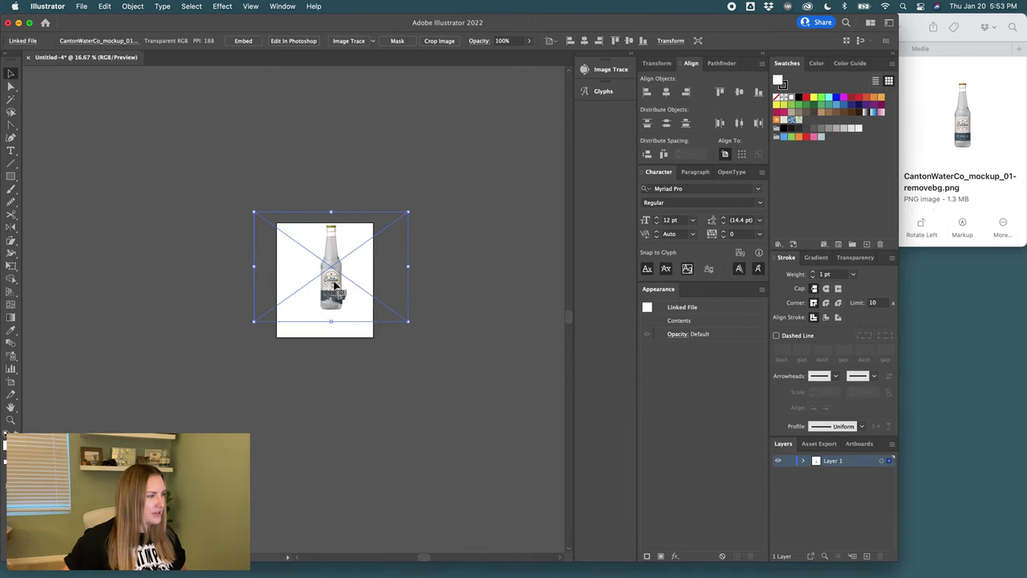
pyautogui.press('super+equal')
# - Embed the bottle image and center it horizontally and vertically on the artboard
pyautogui.click(243, 41)
pyautogui.click(584, 41)
pyautogui.click(629, 42)
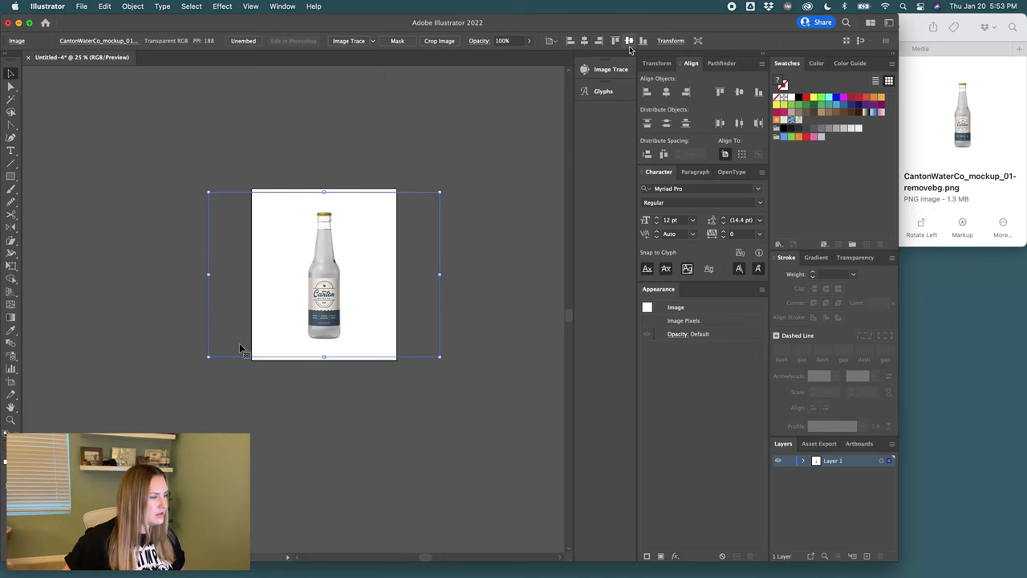
# - Enlarge the bottle image proportionally about its center until the bottle nearly fills the artboard's height
pyautogui.press('super+equal')
pyautogui.scroll(5, 303, 260)
pyautogui.scroll(-4, 313, 271)
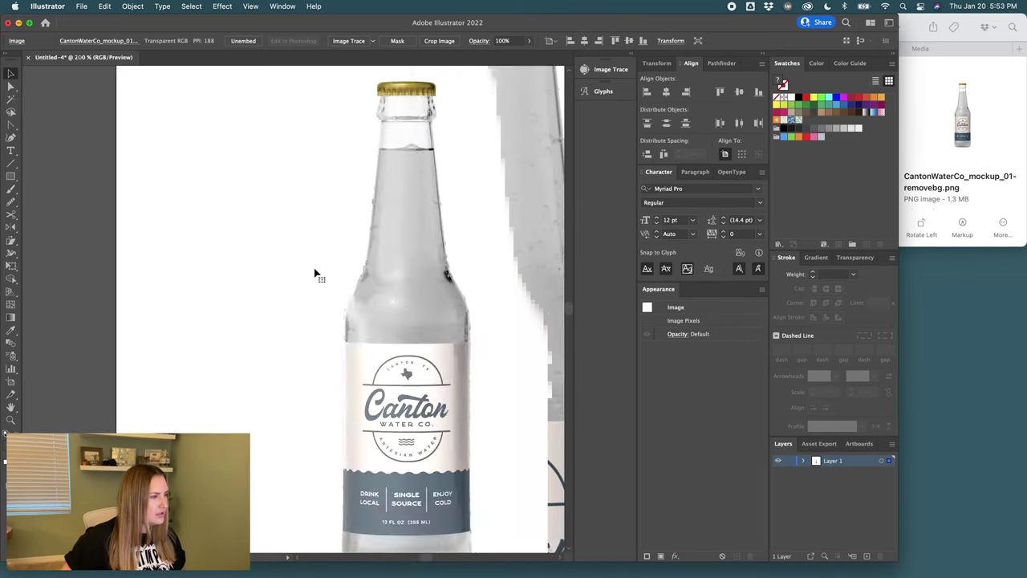
pyautogui.scroll(-1, 321, 264)
pyautogui.moveTo(348, 176)
pyautogui.mouseDown()
pyautogui.moveTo(355, 150)
pyautogui.moveTo(358, 163)
pyautogui.mouseUp()
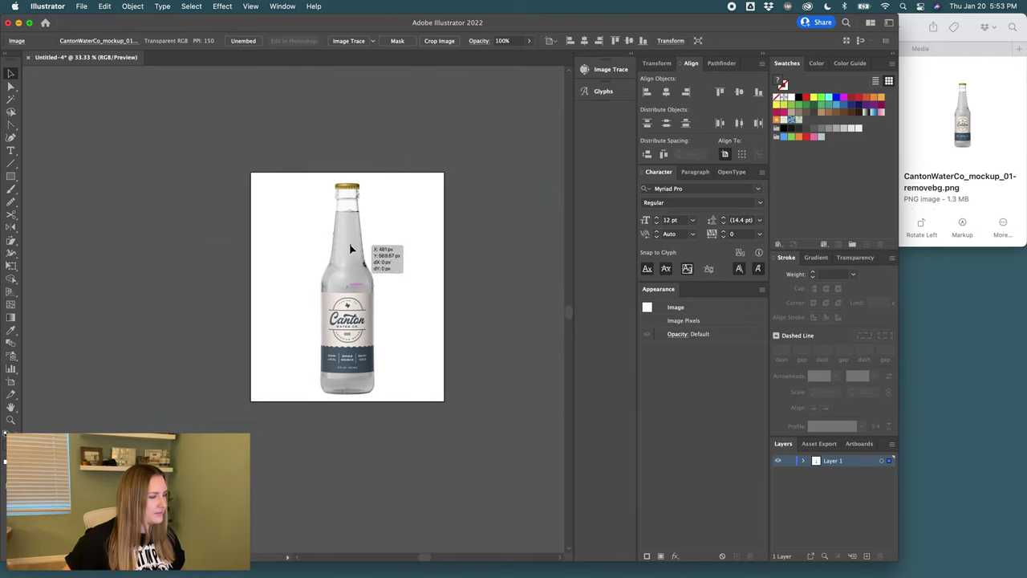
# - Lock the bottle image's layer and name it Guide, and add a layer above it named Art
pyautogui.click(789, 461)
pyautogui.click(866, 555)
pyautogui.doubleClick(833, 471)
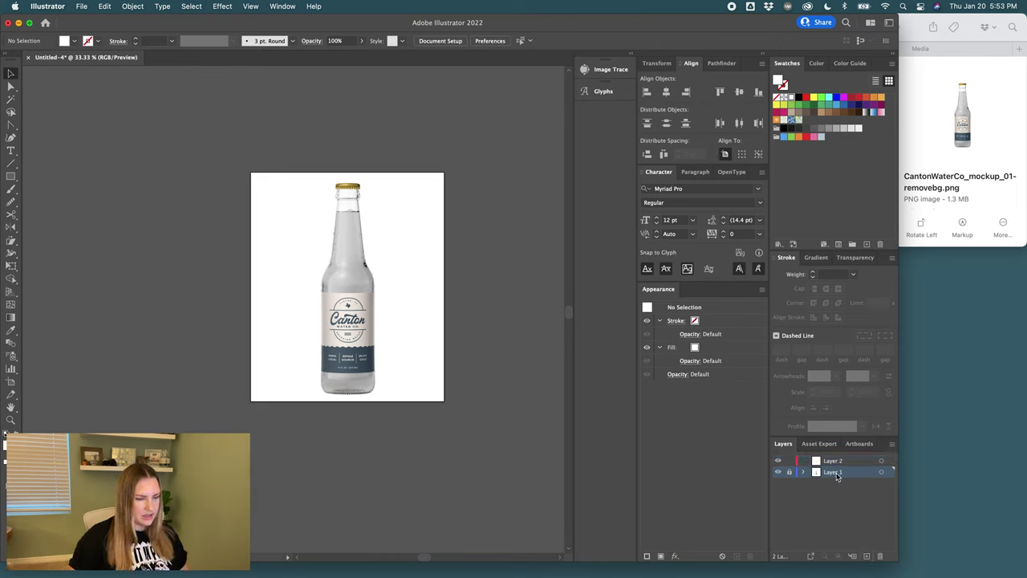
pyautogui.write('Guide')
pyautogui.press('Return')
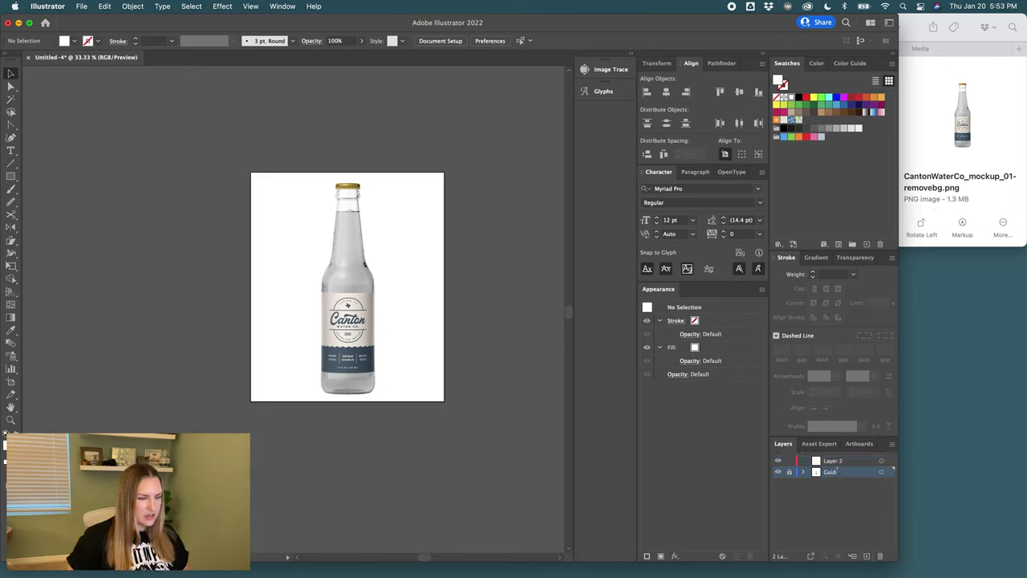
pyautogui.doubleClick(832, 461)
pyautogui.write('Art')
pyautogui.press('Return')
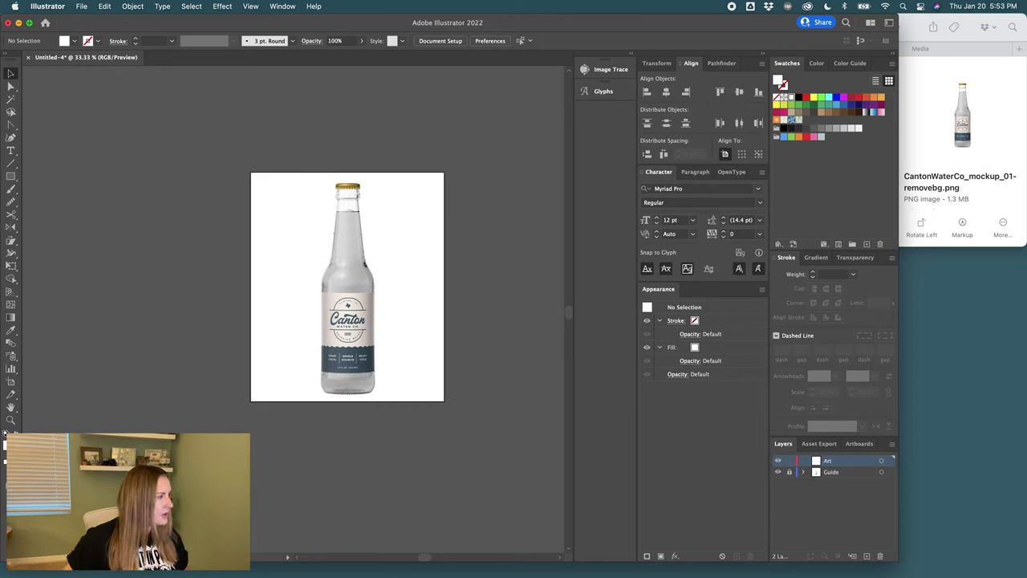
# - Draw a rectangle with no fill and a 1 pt black stroke around the whole bottle on the Art layer
pyautogui.press('m')
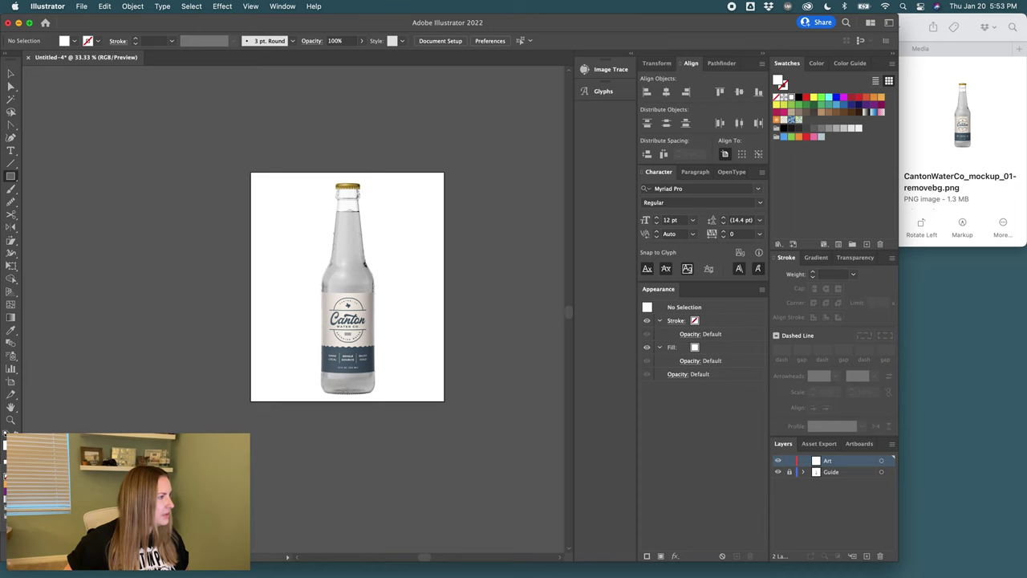
pyautogui.press('d')
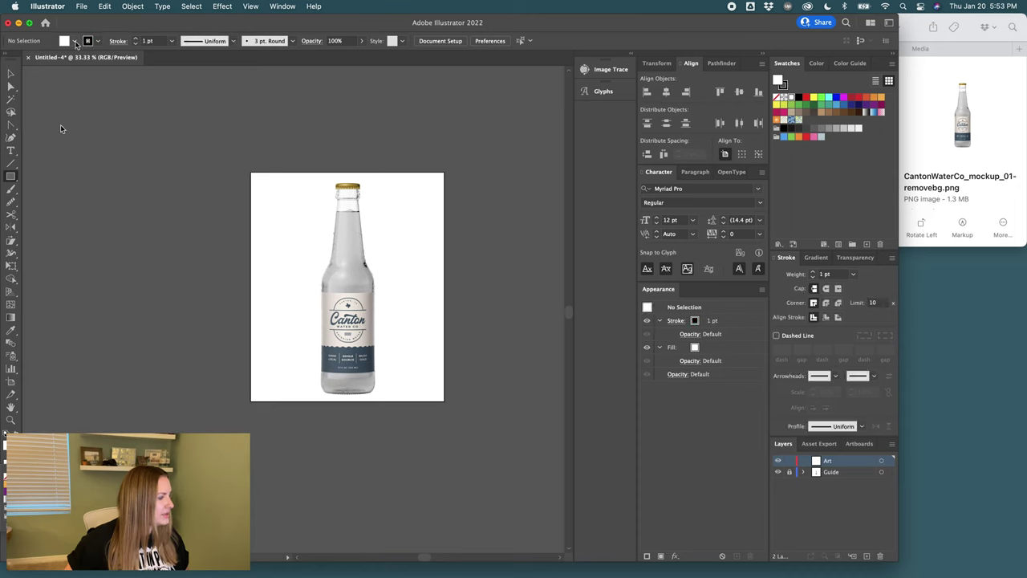
pyautogui.press('/')
pyautogui.click(321, 180)
pyautogui.click(413, 314)
pyautogui.click(320, 179)
pyautogui.click(414, 317)
pyautogui.moveTo(319, 179); pyautogui.dragTo(376, 395)
# - Fit the rectangle's bottom edge to the bottle's base and its top edge to the top of the cap
pyautogui.scroll(1, 342, 397)
pyautogui.scroll(4, 342, 396)
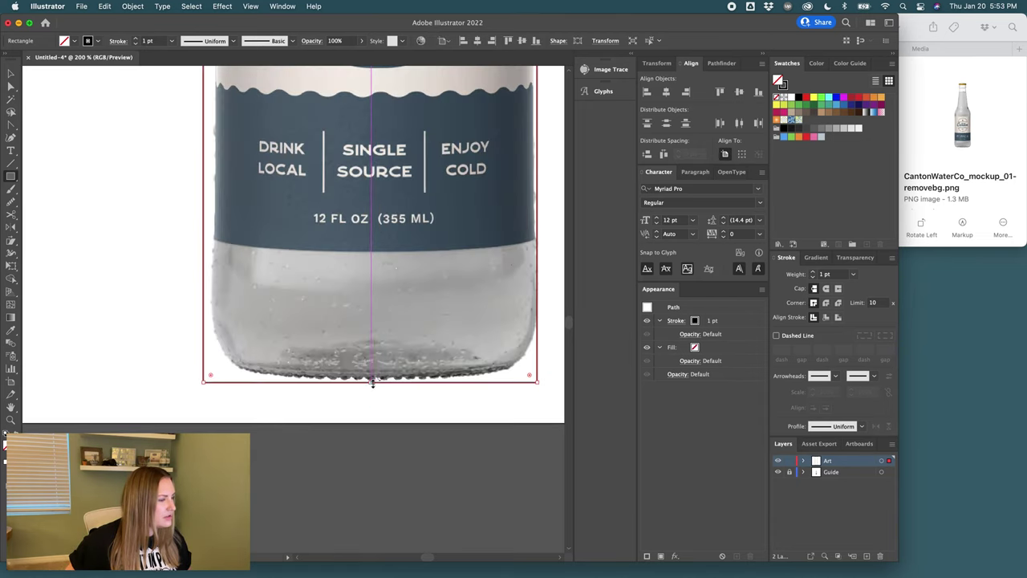
pyautogui.moveTo(373, 382); pyautogui.dragTo(372, 378)
pyautogui.scroll(10, 432, 367)
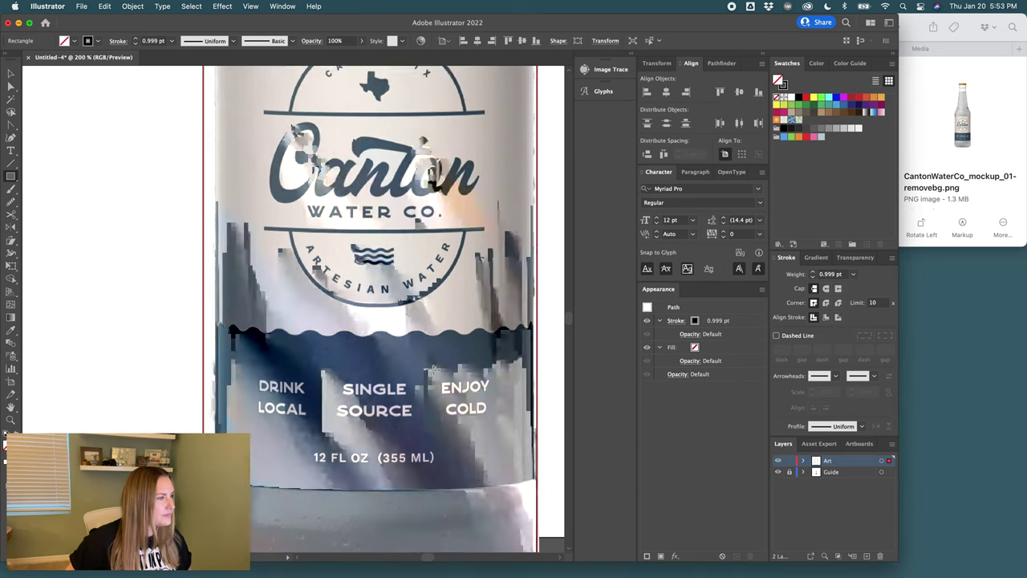
pyautogui.scroll(10, 432, 370)
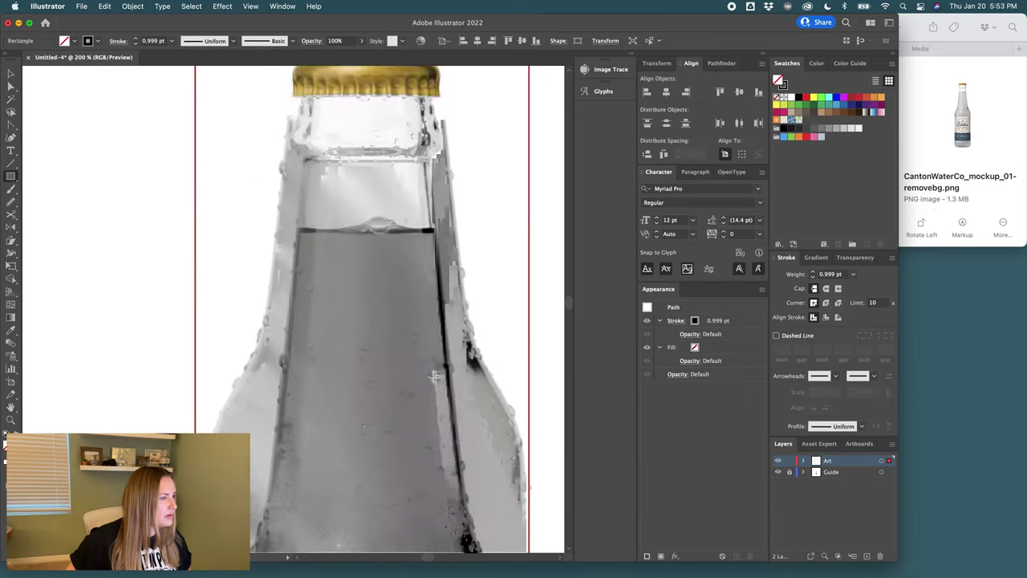
pyautogui.scroll(10, 434, 375)
pyautogui.moveTo(360, 185); pyautogui.dragTo(361, 212)
# - Fit the rectangle's left and right edges to the widest part of the bottle's body
pyautogui.scroll(-1, 400, 343)
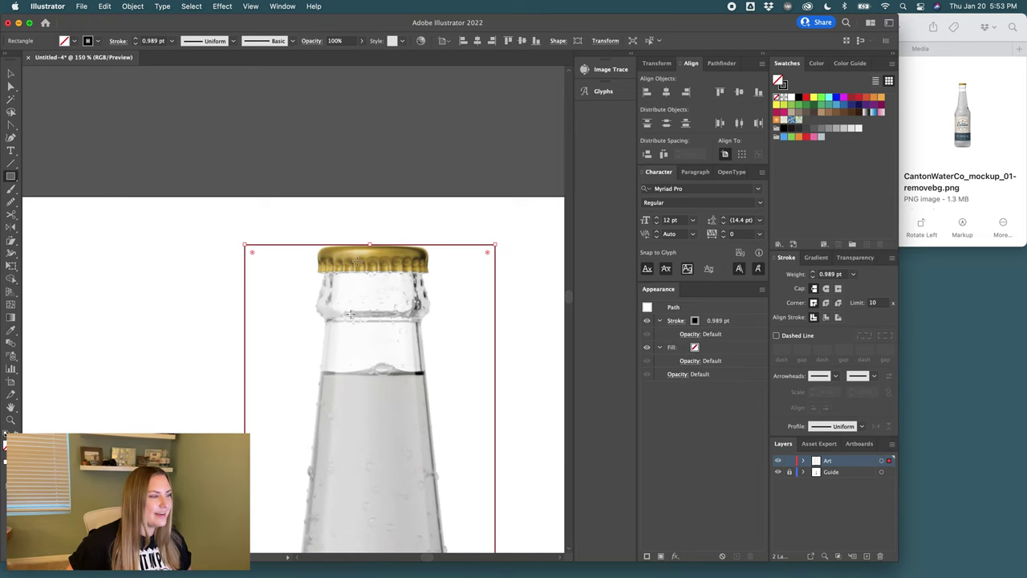
pyautogui.scroll(-5, 350, 315)
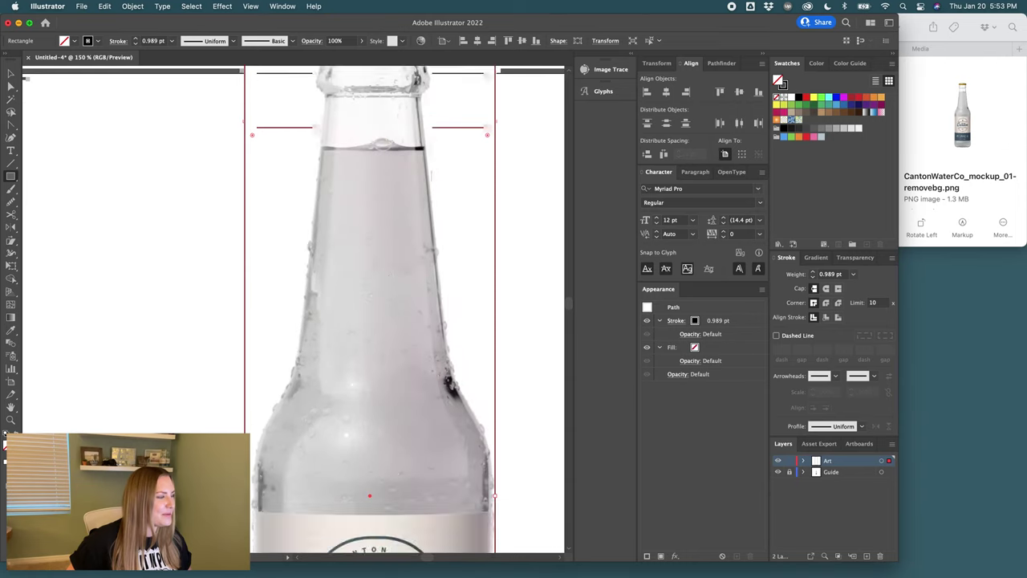
pyautogui.scroll(-3, 245, 350)
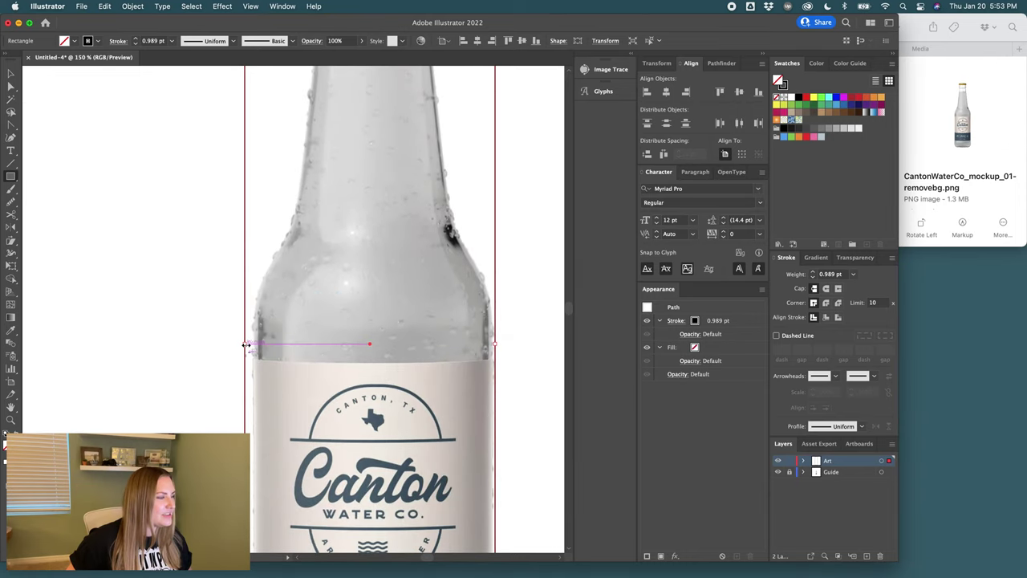
pyautogui.moveTo(244, 351); pyautogui.dragTo(252, 345)
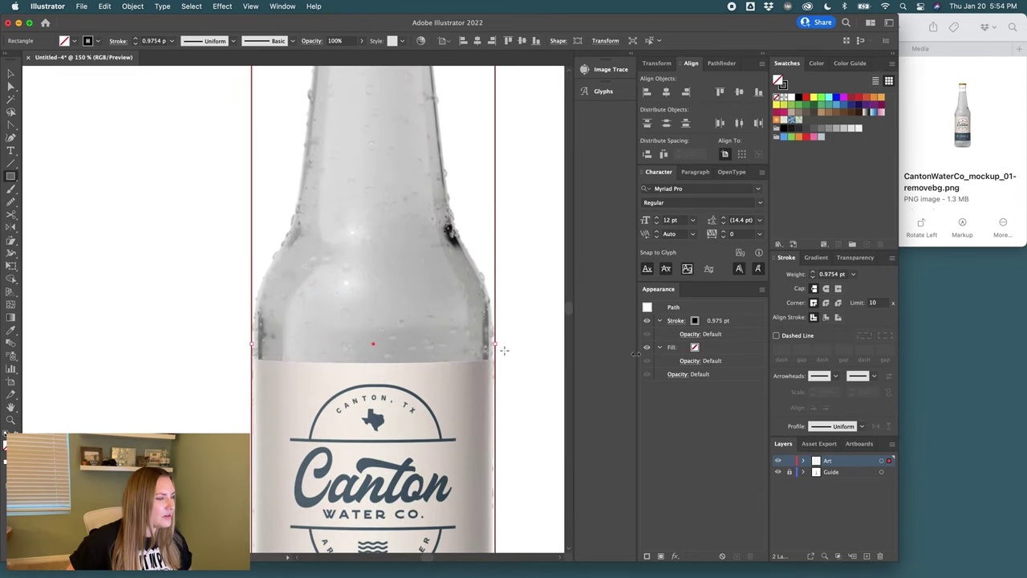
pyautogui.moveTo(495, 345); pyautogui.dragTo(495, 343)
pyautogui.scroll(-6, 487, 339)
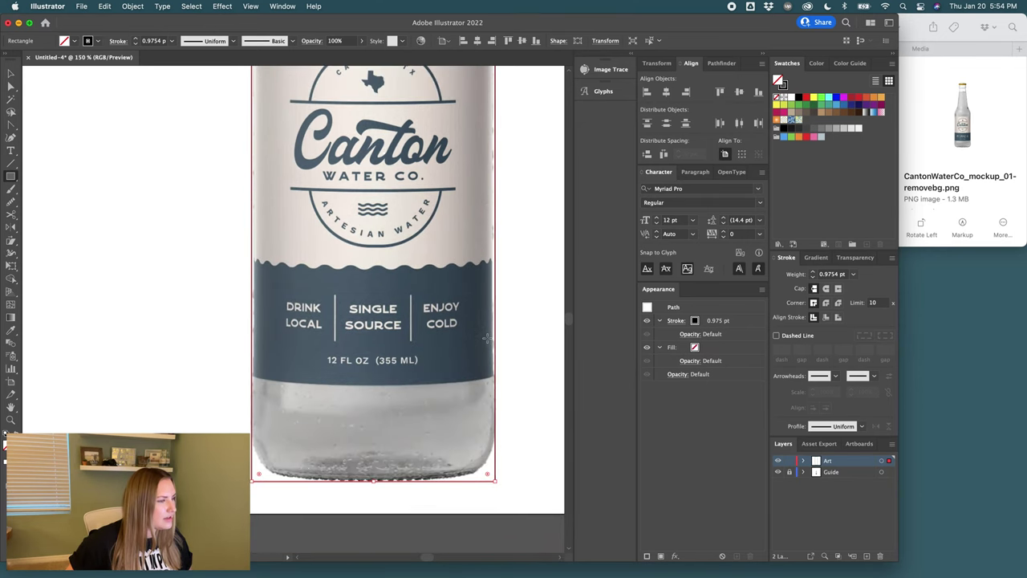
pyautogui.scroll(10, 487, 339)
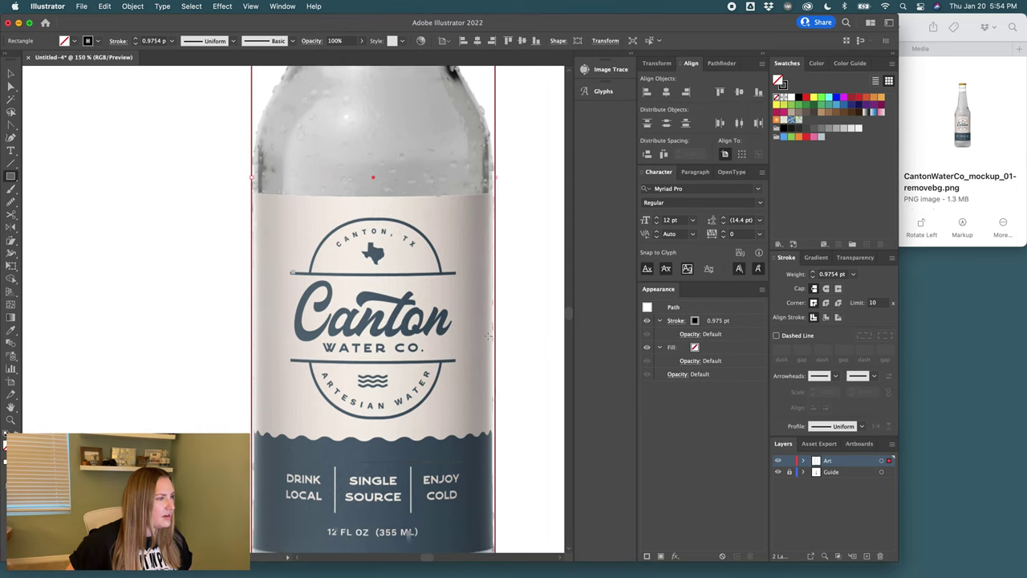
pyautogui.scroll(-4, 486, 337)
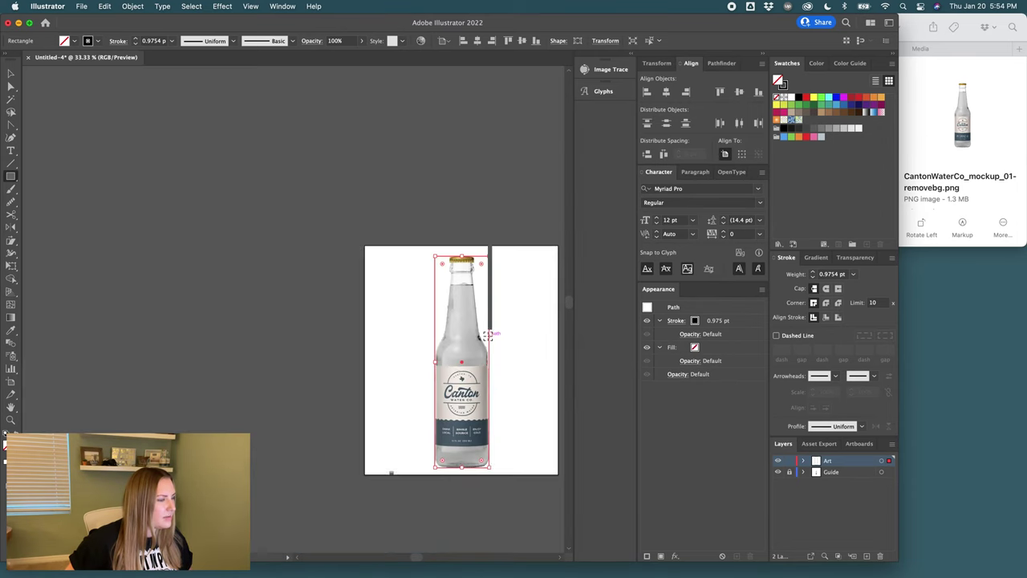
pyautogui.scroll(2, 486, 336)
pyautogui.hscroll(2, 406, 340)
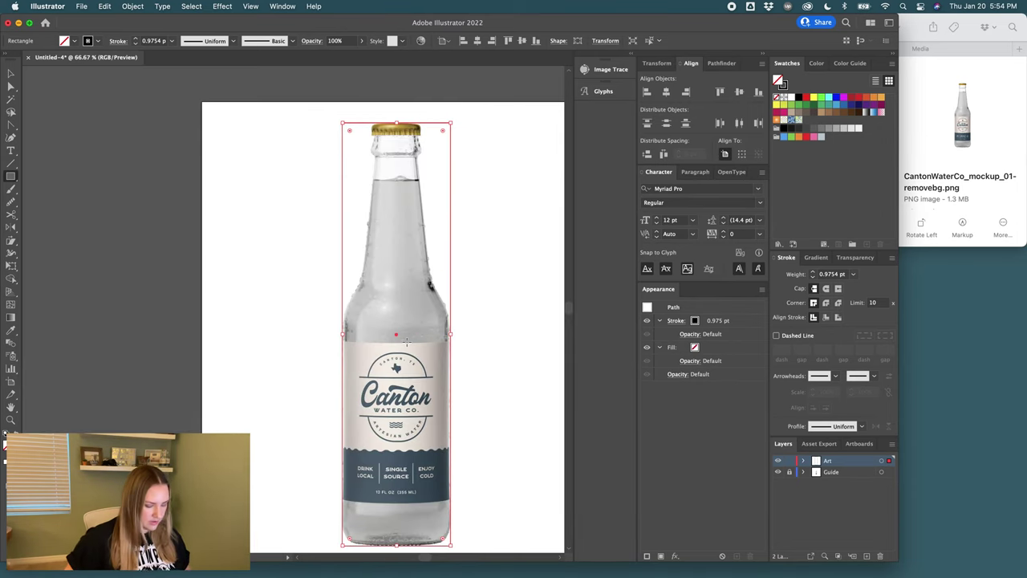
# - Show the rulers and place a vertical guide through the horizontal center of the rectangle
pyautogui.press('v')
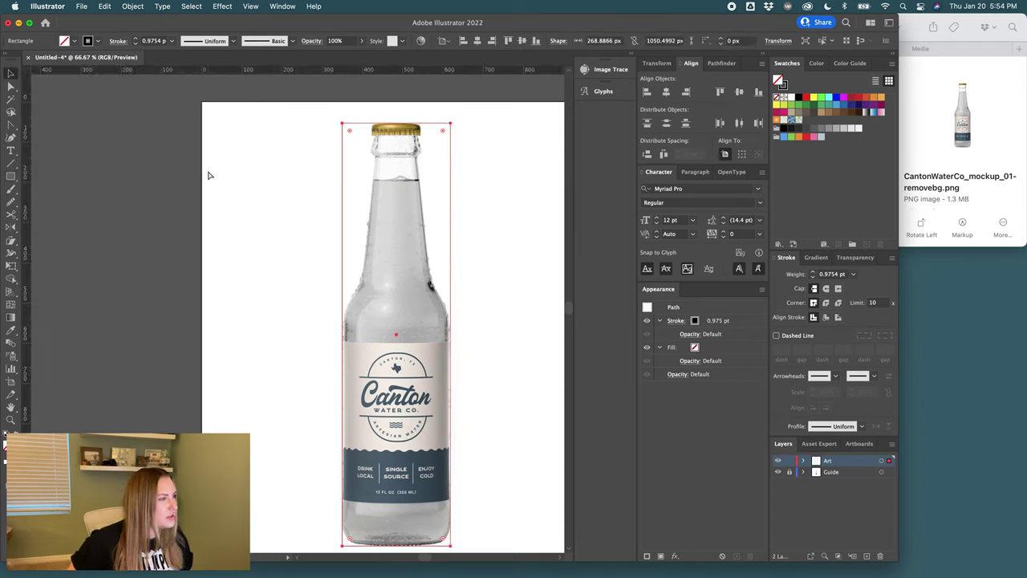
pyautogui.press('super+r')
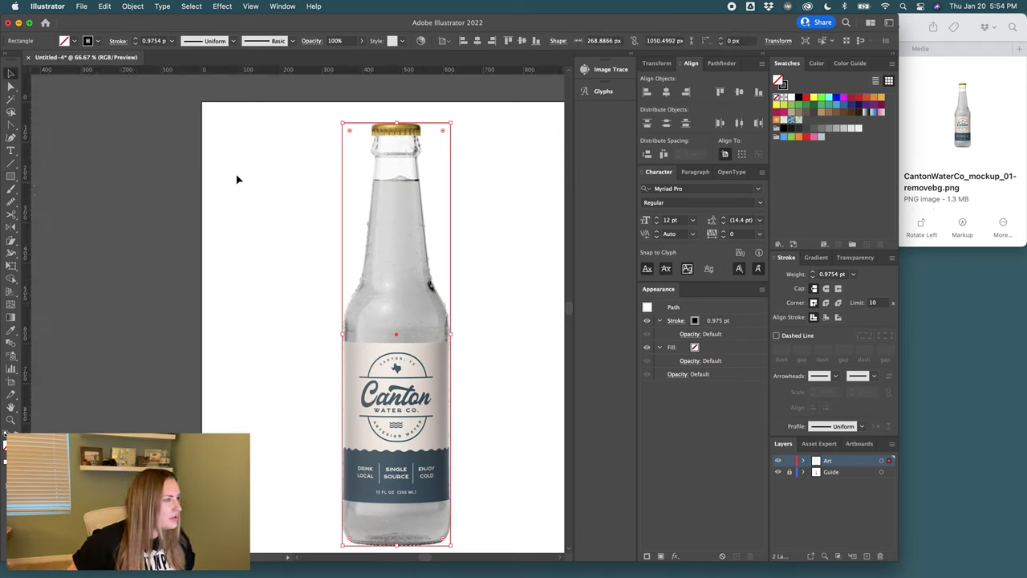
pyautogui.moveTo(30, 193); pyautogui.dragTo(397, 336)
# - Fine-tune the vertical guide onto the rectangle's center point using Outline view, and return to the full-artboard preview
pyautogui.scroll(5, 399, 334)
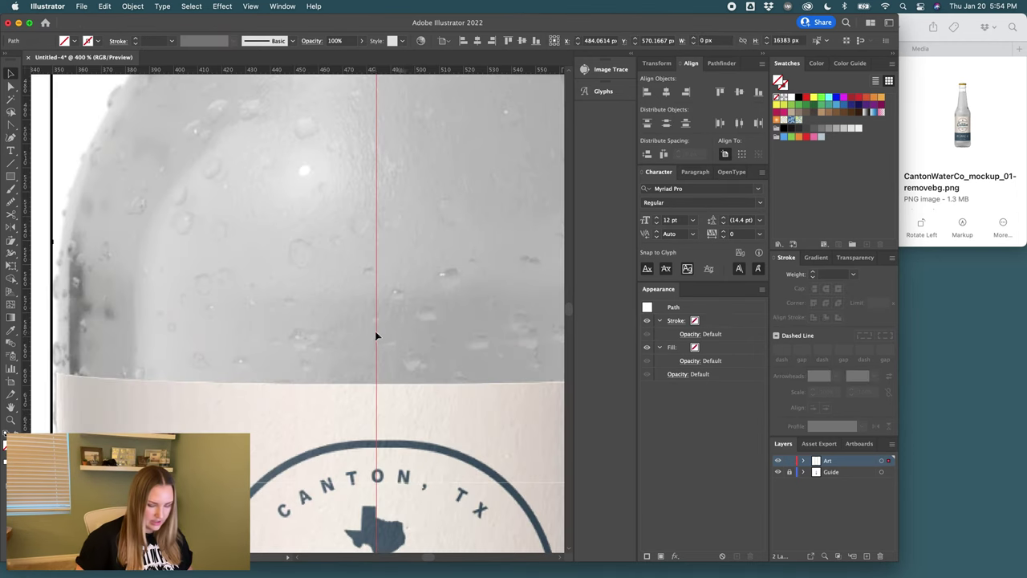
pyautogui.scroll(-1, 399, 334)
pyautogui.press('super+y')
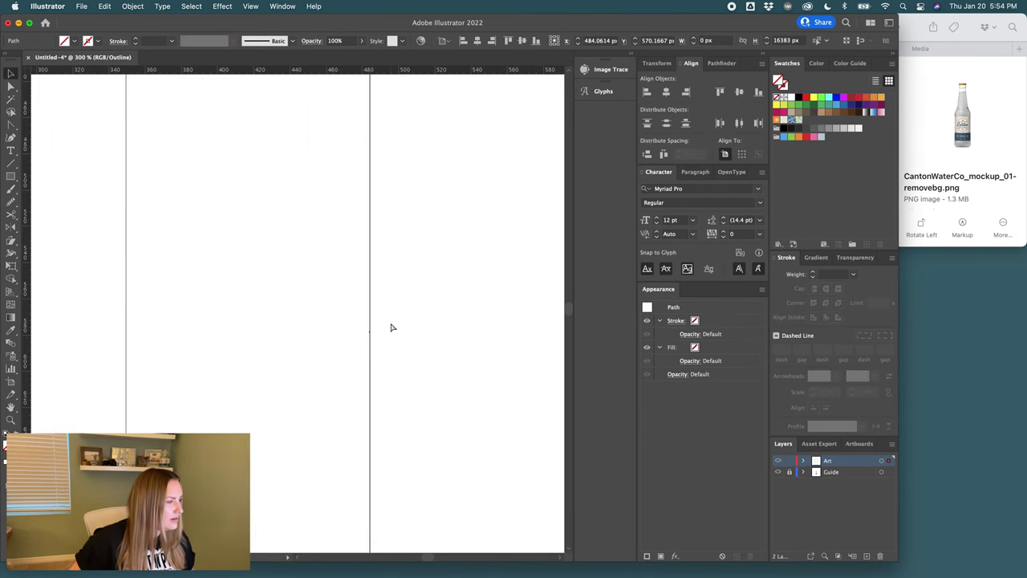
pyautogui.hscroll(1, 369, 338)
pyautogui.moveTo(339, 346); pyautogui.dragTo(313, 338)
pyautogui.hscroll(1, 338, 339)
pyautogui.press('super+y')
pyautogui.press('super+y')
pyautogui.press('super+y')
pyautogui.press('super+0')
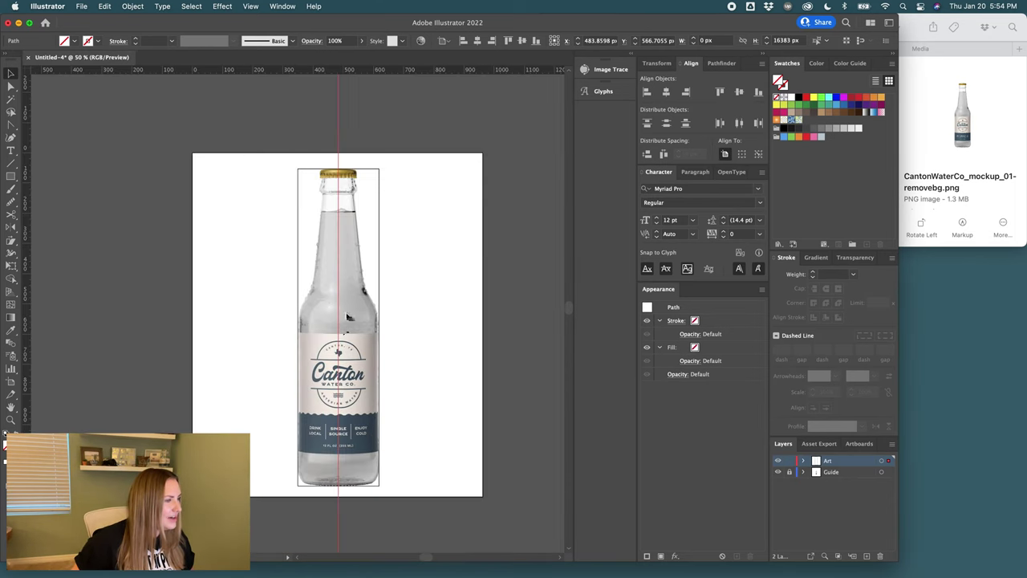
# - Make the vertical center line a guide and delete the rectangle around the bottle
pyautogui.press('super+5')
pyautogui.click(366, 167)
pyautogui.click(318, 175)
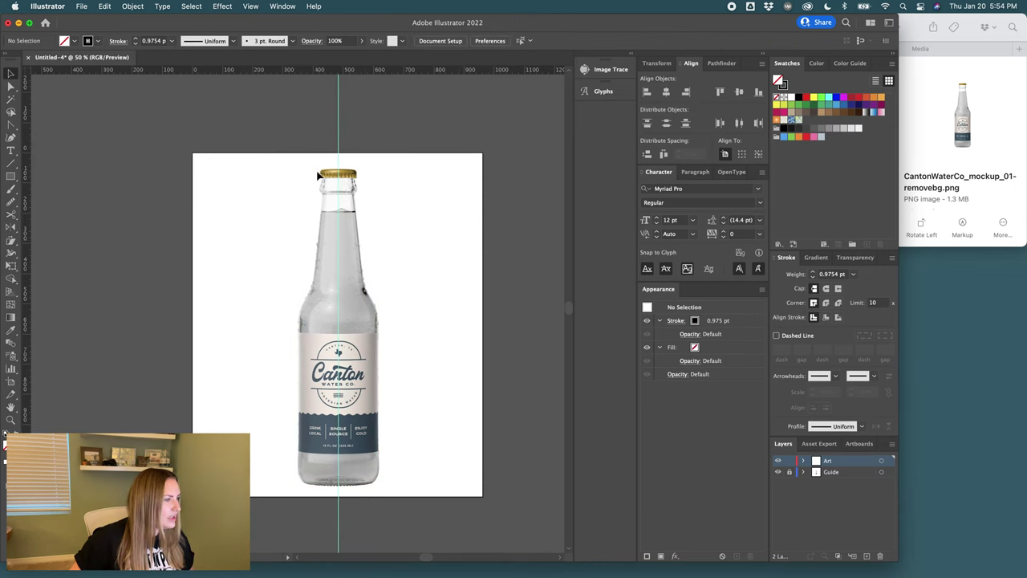
# - Start a Pen path on the center guide just under the cap and trace the left side of the bottle's lip into the upper neck
pyautogui.scroll(1, 324, 169)
pyautogui.scroll(-1, 325, 169)
pyautogui.scroll(4, 327, 170)
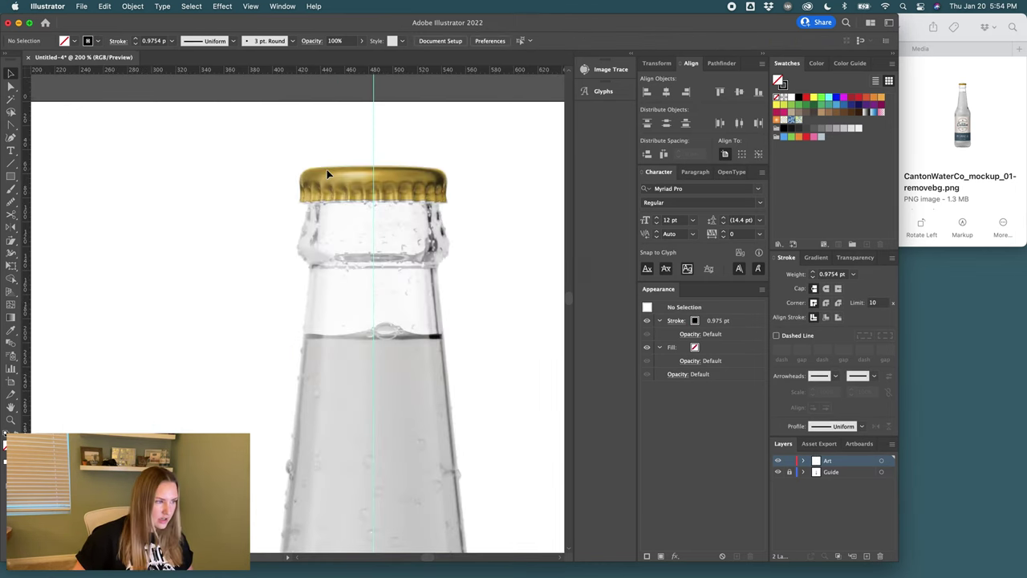
pyautogui.press('p')
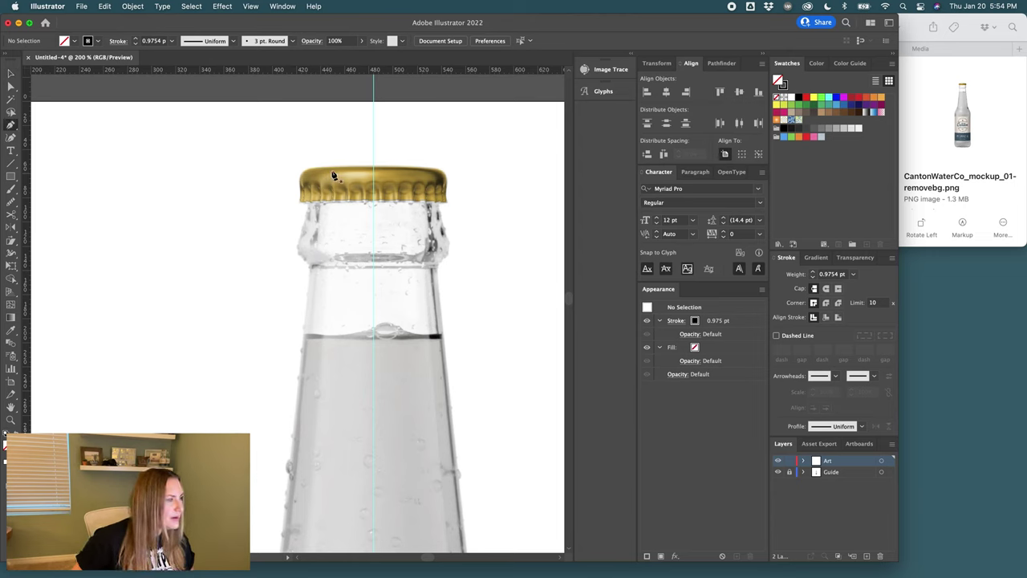
pyautogui.click(375, 200)
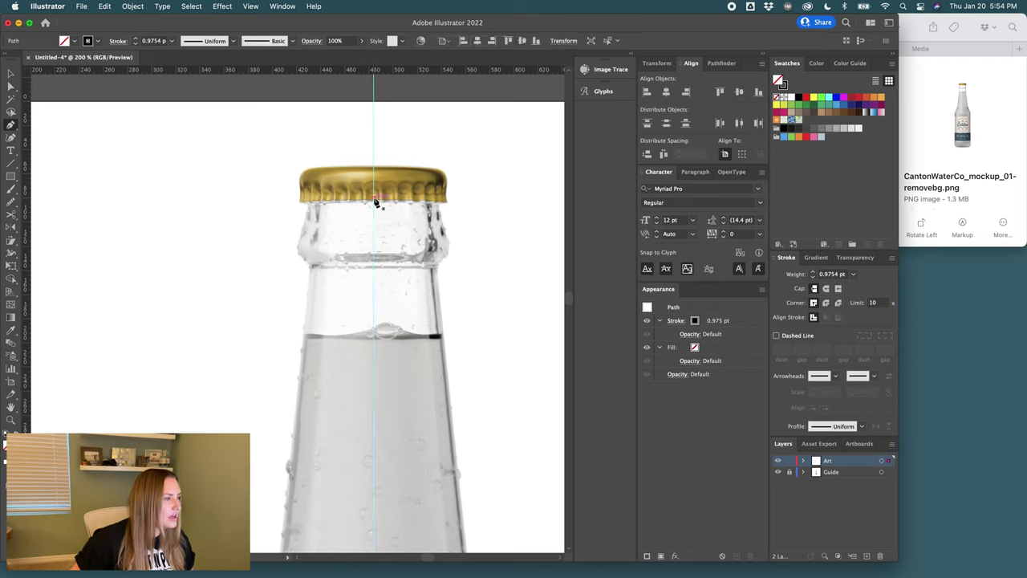
pyautogui.click(308, 200)
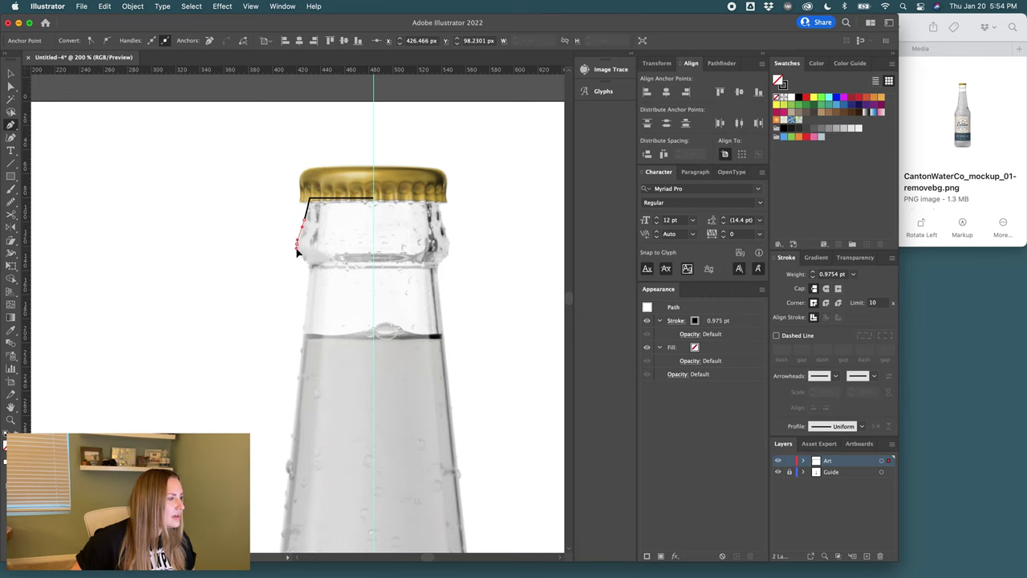
pyautogui.click(297, 248)
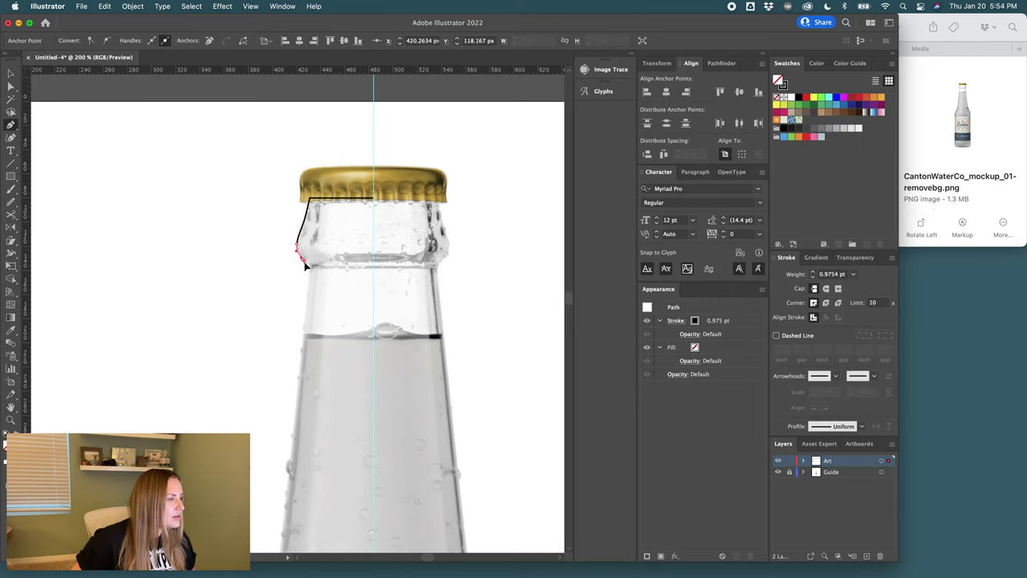
pyautogui.moveTo(309, 266); pyautogui.dragTo(310, 272)
pyautogui.click(307, 307)
# - Continue the path down the left side of the neck to where it flares into the shoulder
pyautogui.scroll(-3, 301, 361)
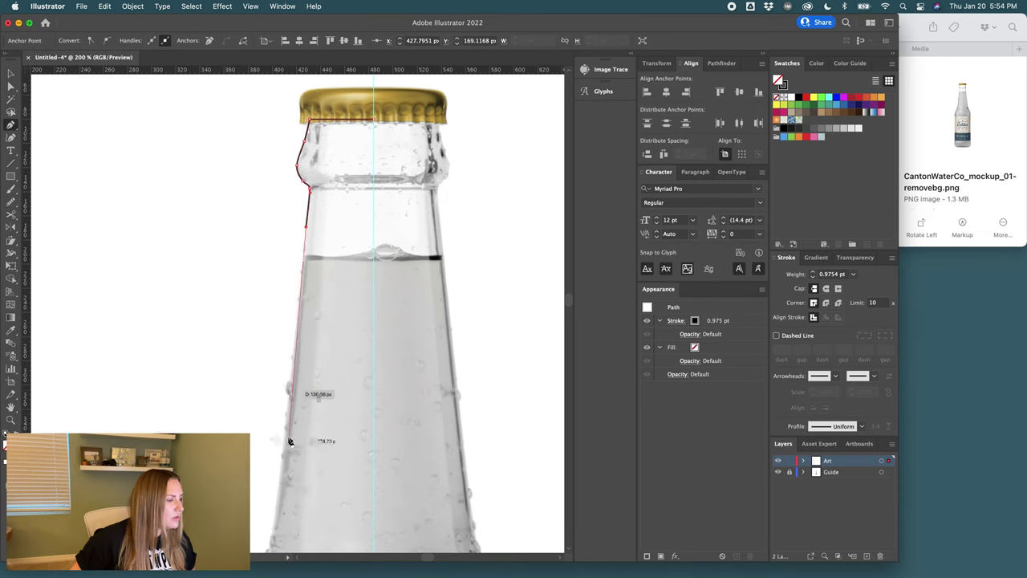
pyautogui.click(285, 439)
pyautogui.scroll(-5, 291, 425)
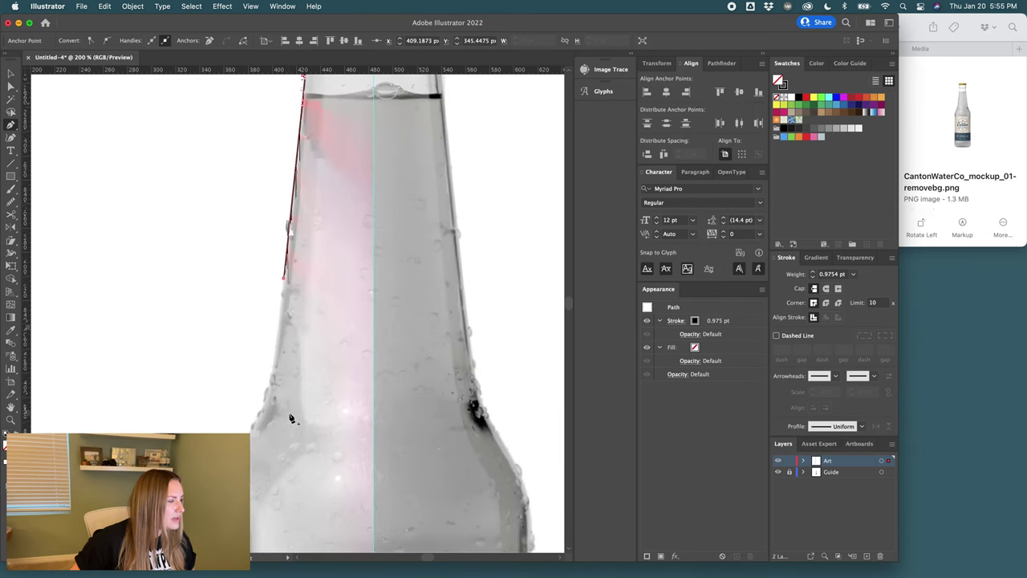
pyautogui.moveTo(274, 373); pyautogui.dragTo(273, 375)
pyautogui.click(273, 371)
pyautogui.moveTo(259, 414); pyautogui.dragTo(252, 426)
# - Curve the path around the left shoulder and bring it straight down to just below the label's top edge
pyautogui.scroll(-3, 314, 409)
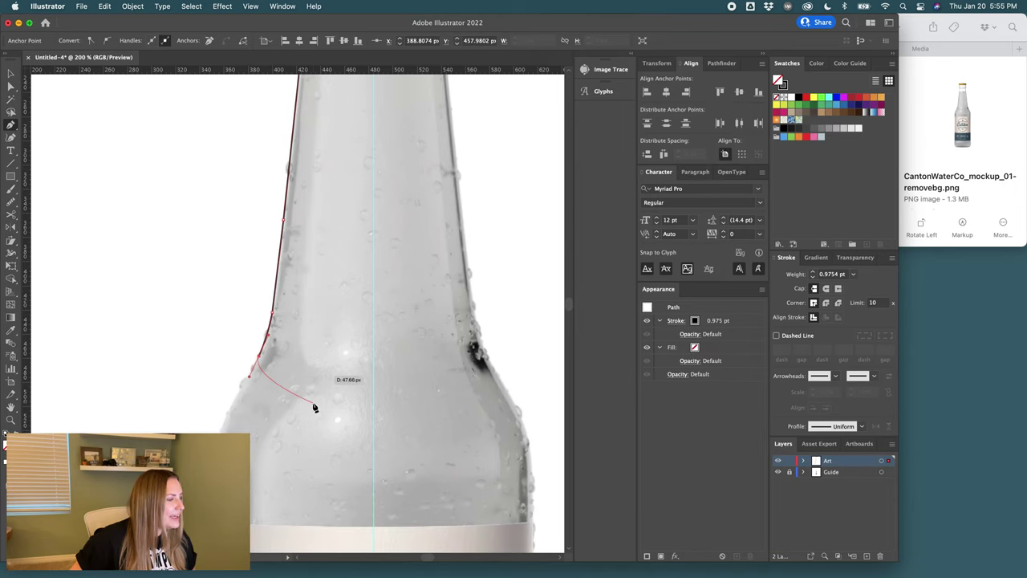
pyautogui.scroll(-1, 314, 408)
pyautogui.moveTo(234, 395); pyautogui.dragTo(215, 452)
pyautogui.scroll(-3, 255, 446)
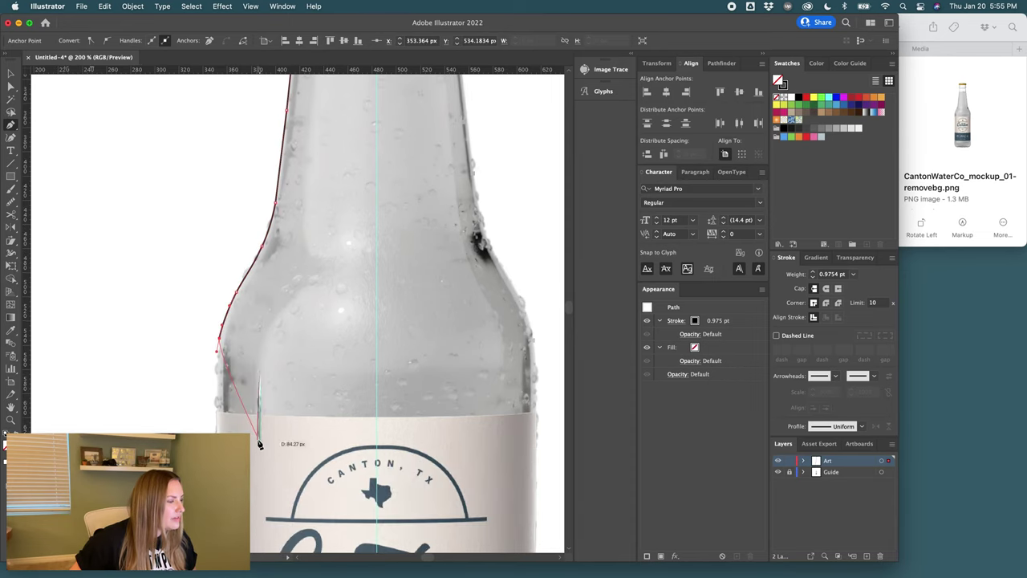
pyautogui.hscroll(-2, 260, 444)
pyautogui.click(258, 438)
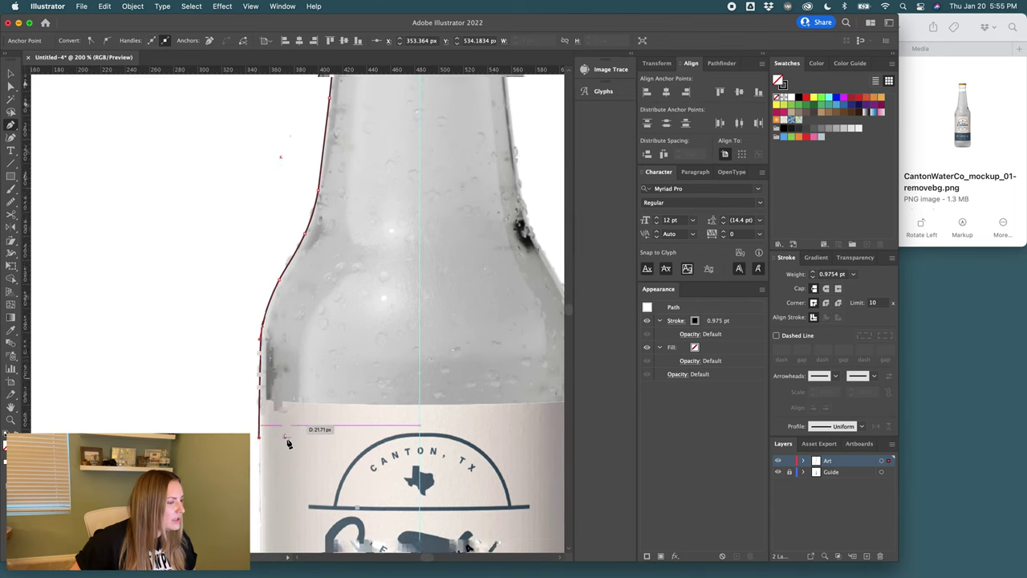
# - Extend the path straight down the label's left side to the lower edge of the blue band
pyautogui.scroll(-6, 287, 444)
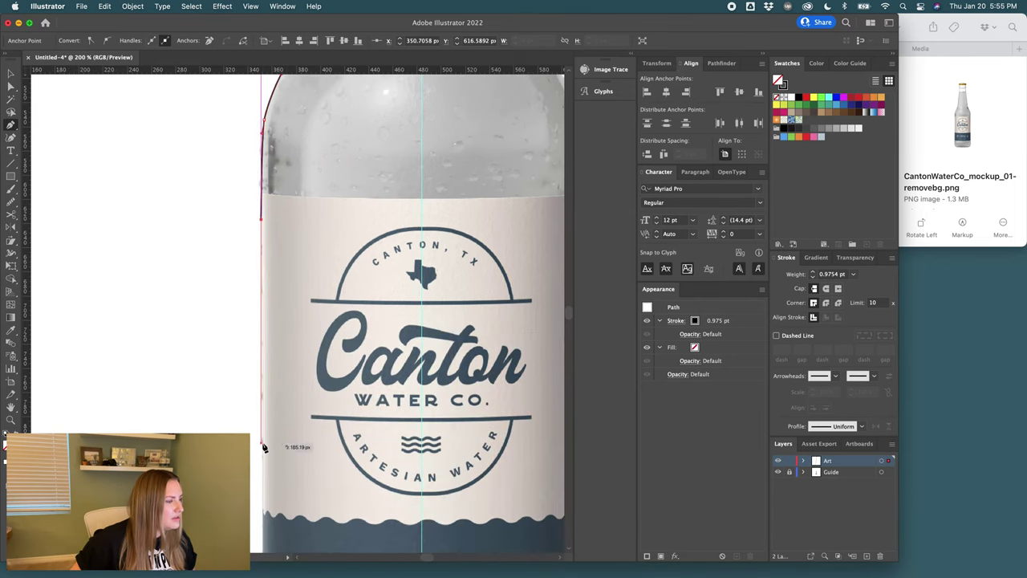
pyautogui.scroll(-7, 263, 447)
pyautogui.scroll(3, 263, 445)
pyautogui.scroll(-3, 265, 441)
pyautogui.click(261, 426)
pyautogui.scroll(-1, 273, 431)
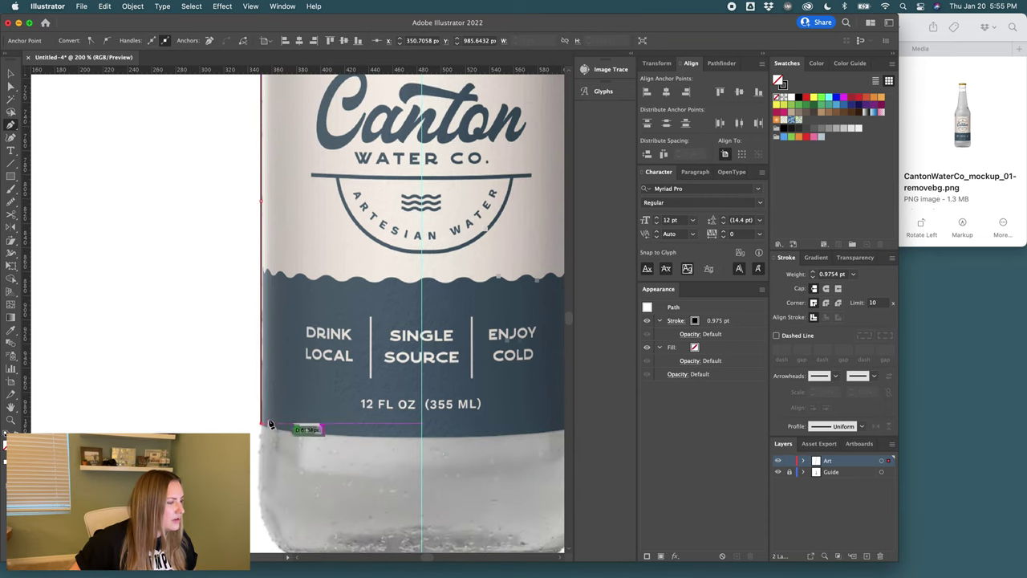
# - Continue the path down the glass below the label and curve it around the bottle's lower left corner
pyautogui.scroll(-2, 273, 431)
pyautogui.moveTo(260, 411); pyautogui.dragTo(258, 438)
pyautogui.click(268, 462)
pyautogui.moveTo(267, 462); pyautogui.dragTo(293, 484)
pyautogui.click(288, 485)
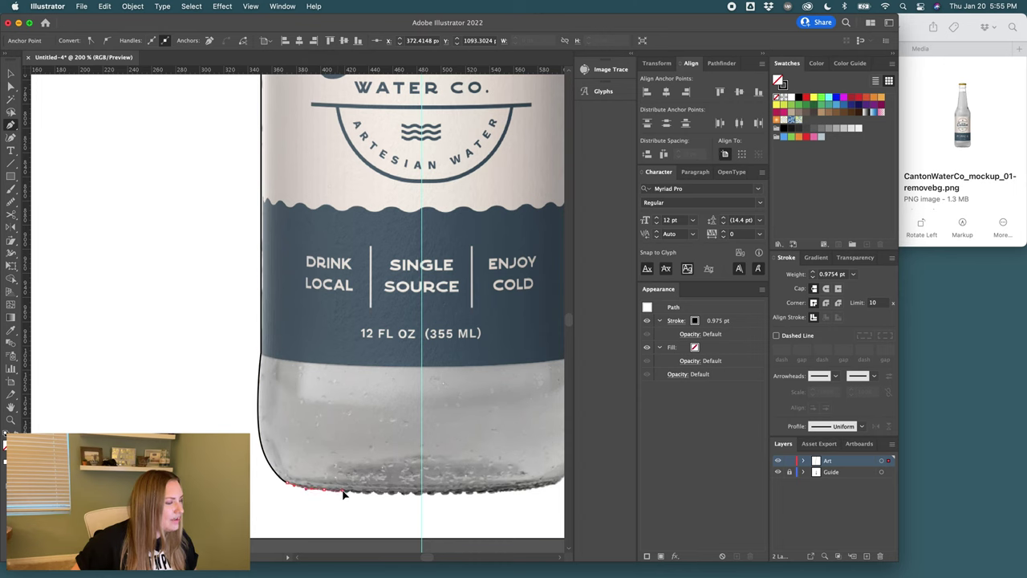
# - Trace the bottle's base to the center guide, end the half-bottle path there and deselect it
pyautogui.moveTo(378, 492); pyautogui.dragTo(417, 493)
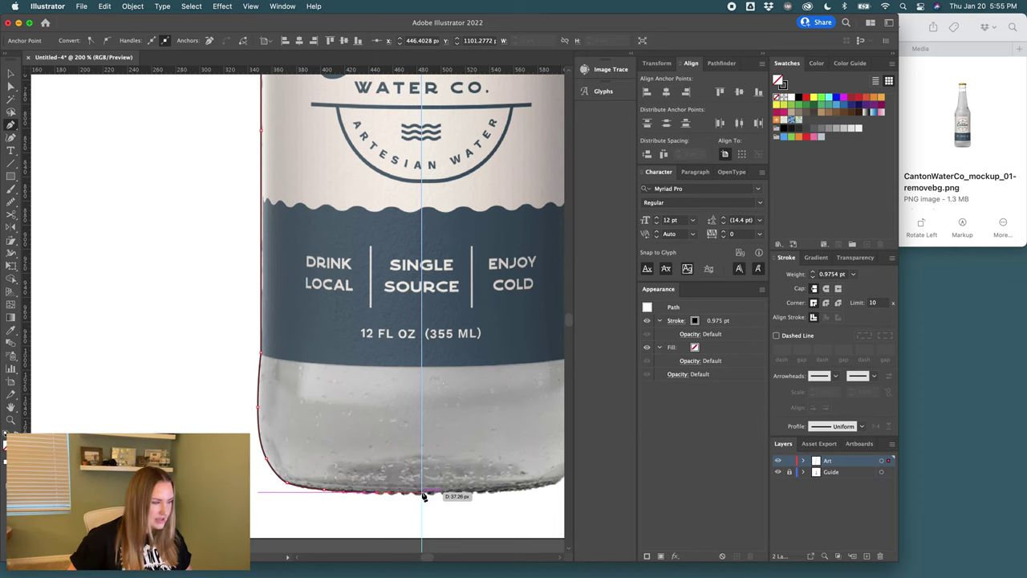
pyautogui.click(421, 492)
pyautogui.press('v')
pyautogui.click(424, 496)
pyautogui.click(453, 507)
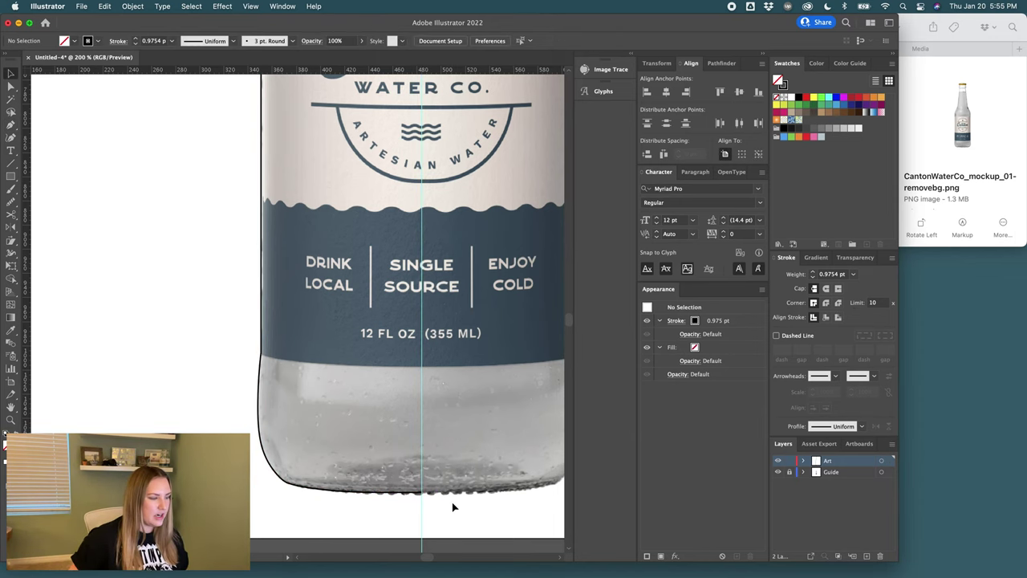
# - Select the half-bottle path and set its stroke weight to 10 pt
pyautogui.click(414, 495)
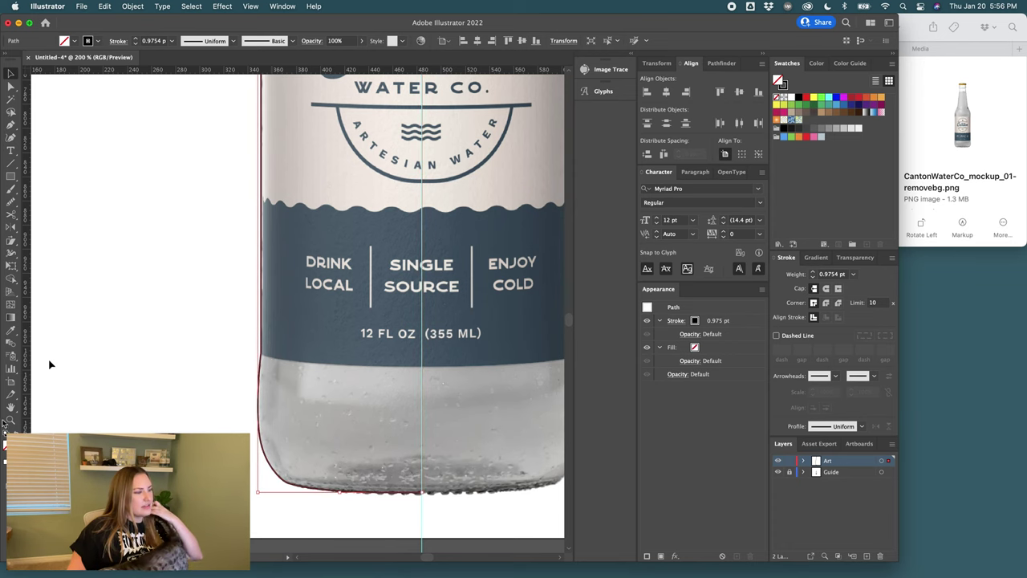
pyautogui.scroll(1, 48, 362)
pyautogui.click(135, 38)
pyautogui.click(136, 38)
pyautogui.click(135, 37)
pyautogui.click(136, 37)
pyautogui.click(138, 40)
pyautogui.click(137, 39)
pyautogui.click(137, 39)
pyautogui.click(137, 39)
pyautogui.click(137, 39)
pyautogui.click(137, 39)
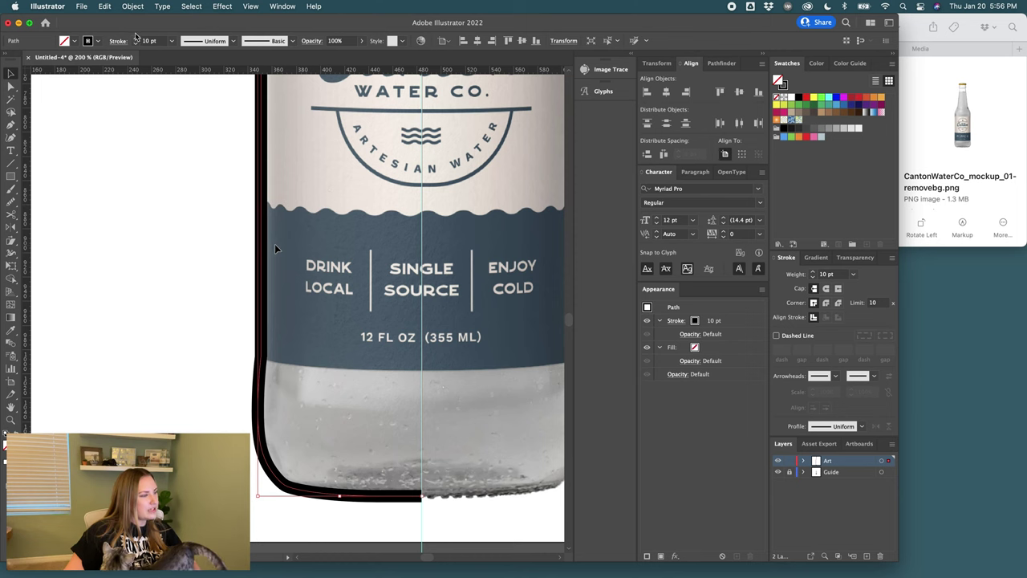
# - Outline the half-bottle path's stroke, swap its fill and stroke to leave a 1 pt black outline with no fill, and deselect it
pyautogui.click(133, 5)
pyautogui.moveTo(171, 282)
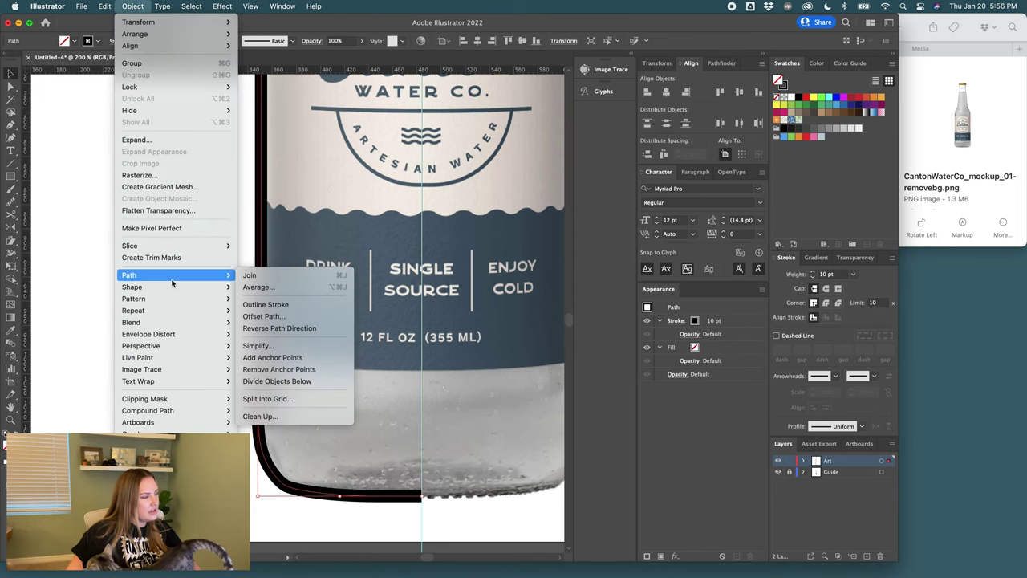
pyautogui.click(264, 305)
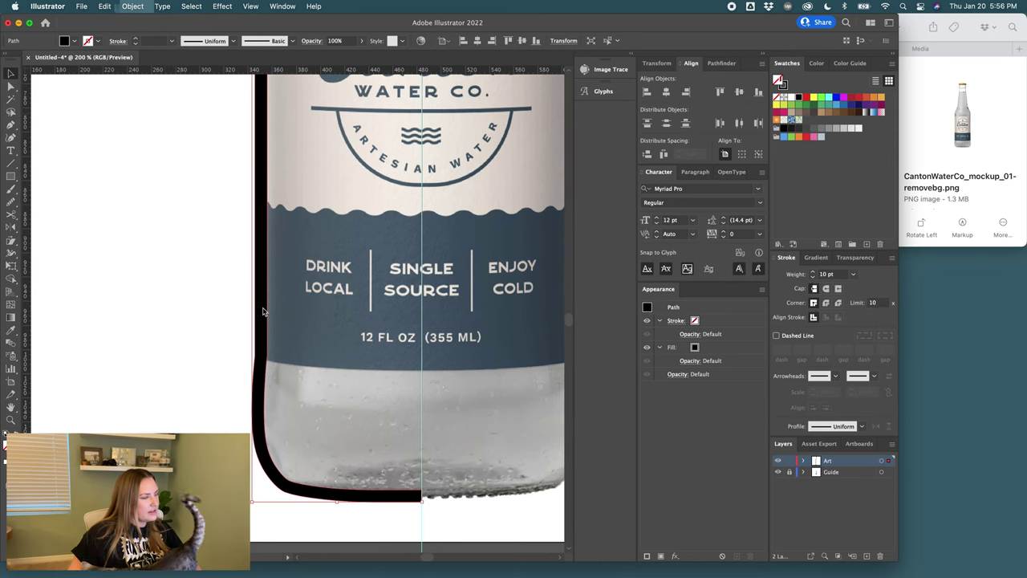
pyautogui.hotkey('shift', 'x')
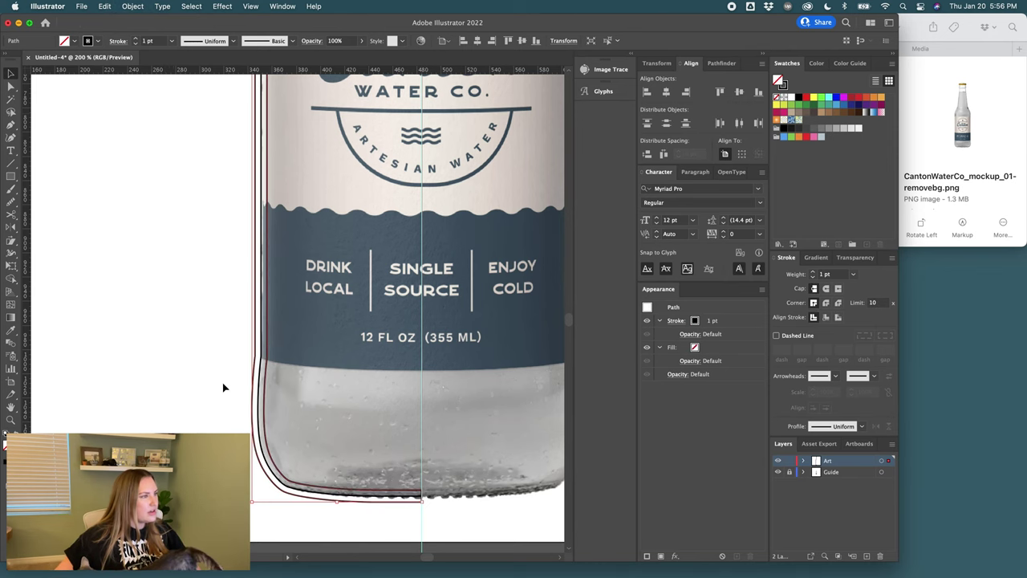
pyautogui.click(223, 387)
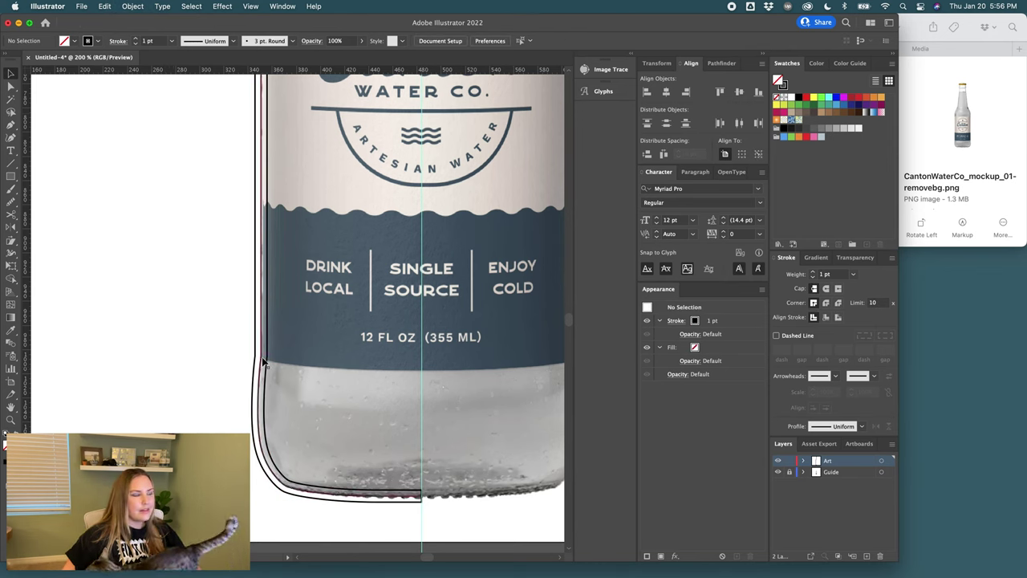
# - Cut the outlined half-bottle path with the Scissors tool at its outer lower corner on the center guide
pyautogui.click(276, 413)
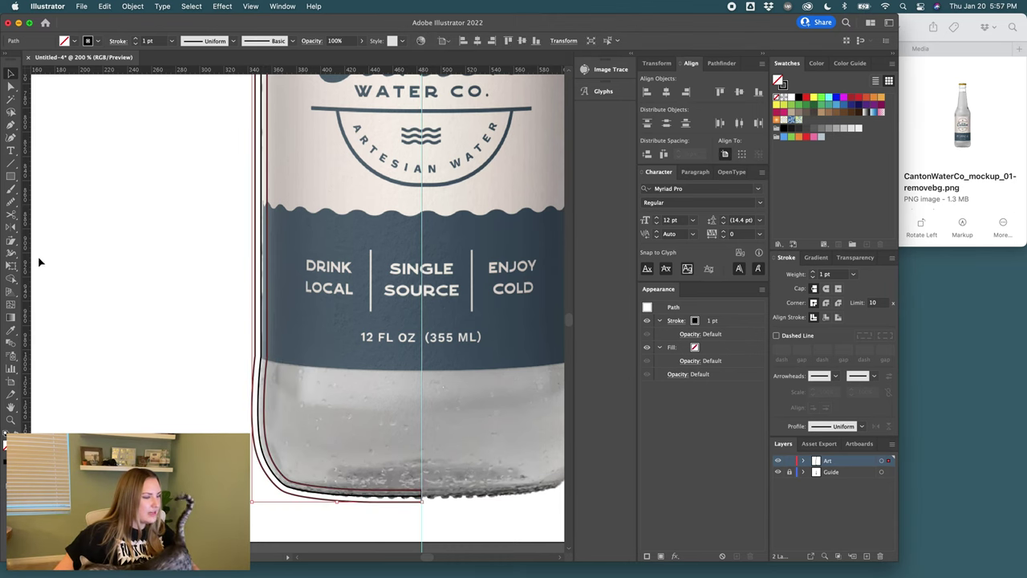
pyautogui.press('c')
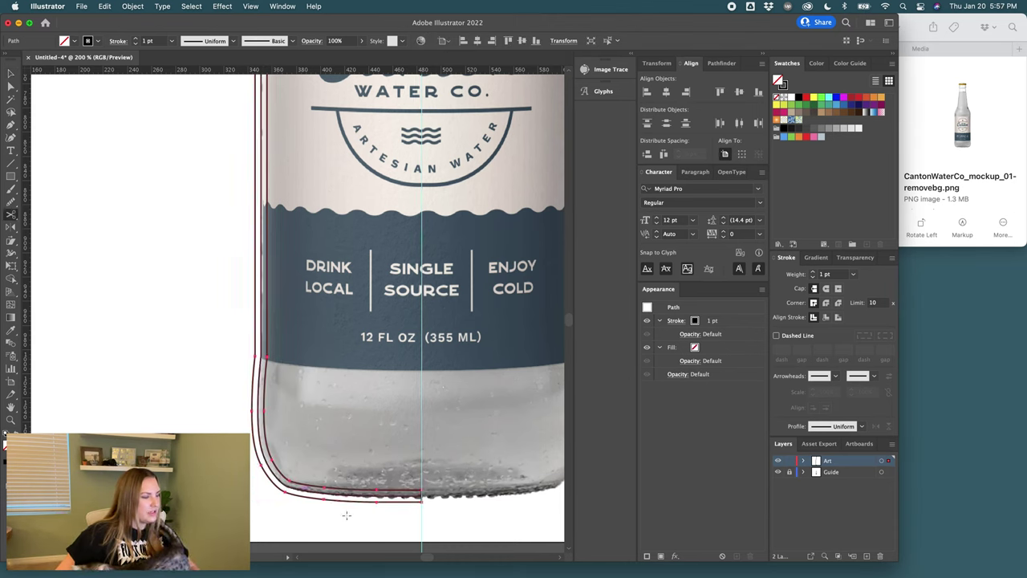
pyautogui.click(421, 500)
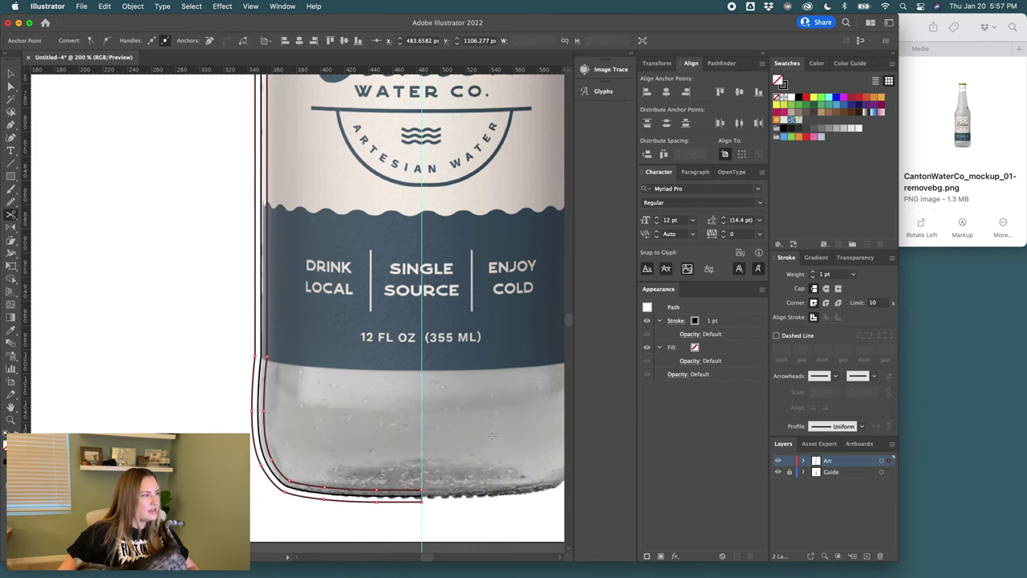
# - Cut the outlined half-bottle path with the Scissors tool at its outer upper corner, where it meets the center guide at the cap
pyautogui.scroll(15, 484, 433)
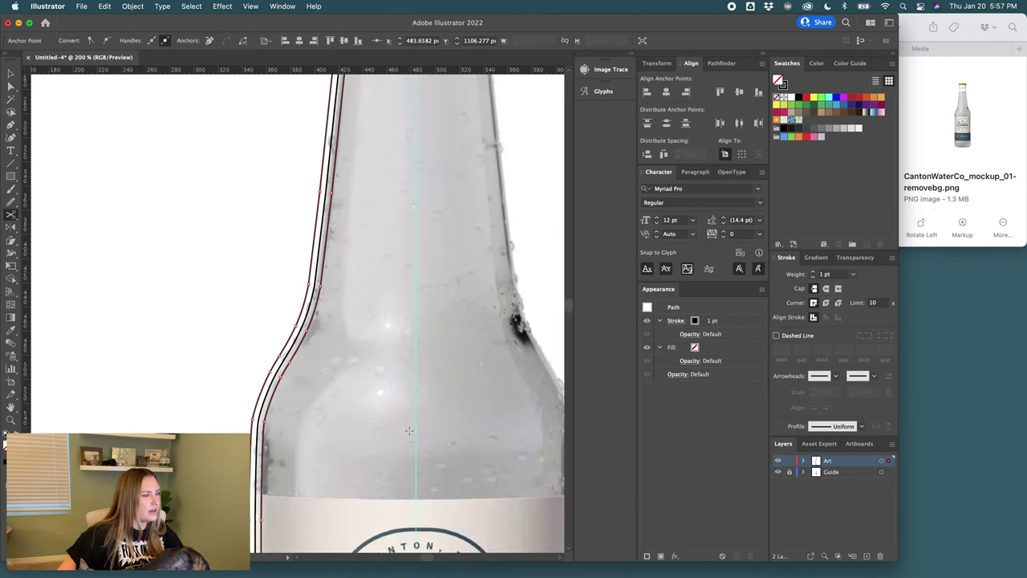
pyautogui.scroll(7, 409, 430)
pyautogui.click(69, 238)
pyautogui.press('Return')
pyautogui.click(298, 309)
pyautogui.click(551, 307)
pyautogui.click(510, 298)
pyautogui.press('Return')
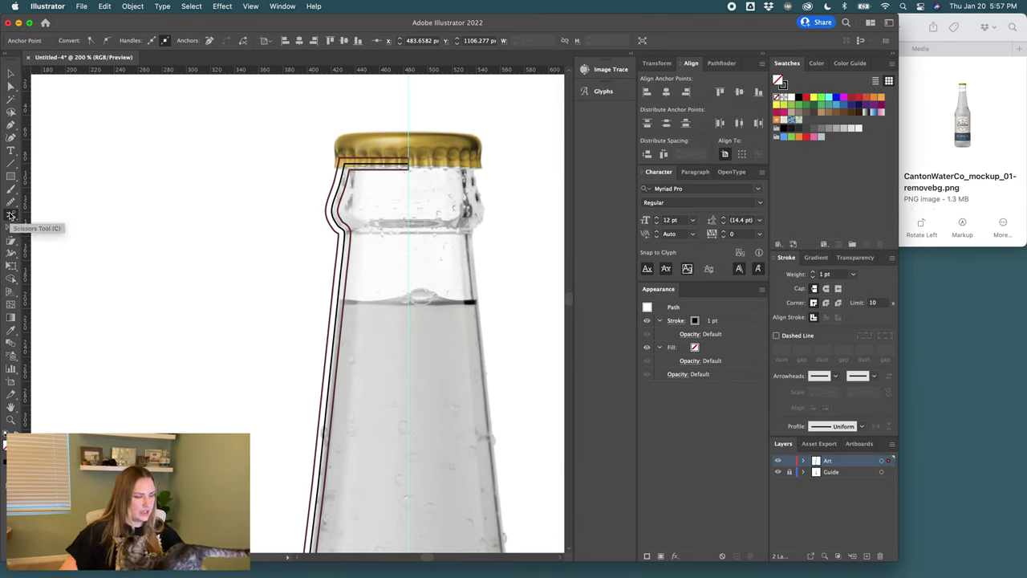
pyautogui.click(11, 215)
pyautogui.click(408, 158)
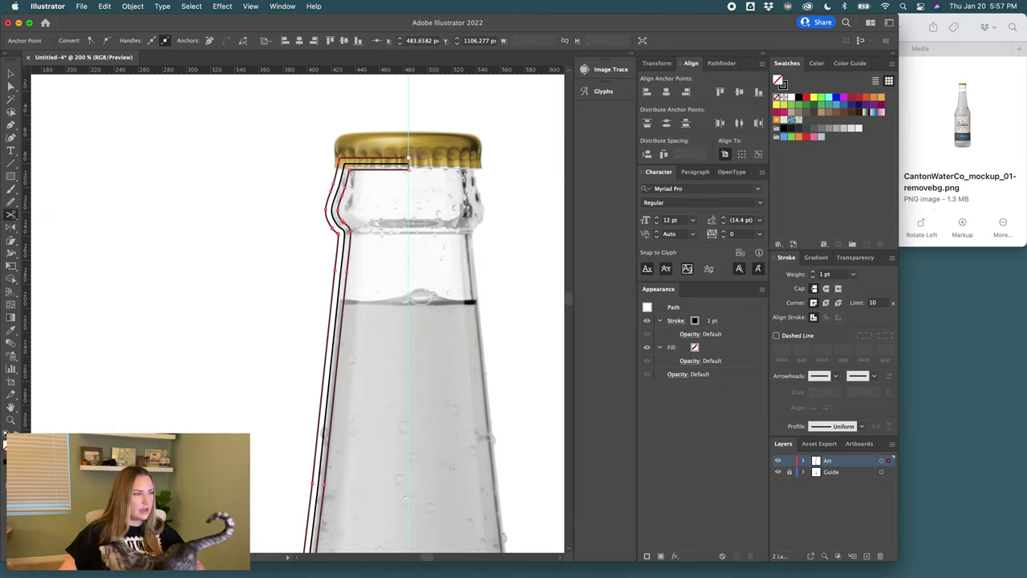
pyautogui.click(408, 158)
# - Select the cut-off outer edge of the outlined half-bottle path and delete it
pyautogui.press('v')
pyautogui.click(419, 176)
pyautogui.click(386, 163)
pyautogui.press('Delete')
# - Move the inner outline's upper open endpoint down the center guide to meet the end of the originally traced contour line
pyautogui.scroll(5, 406, 161)
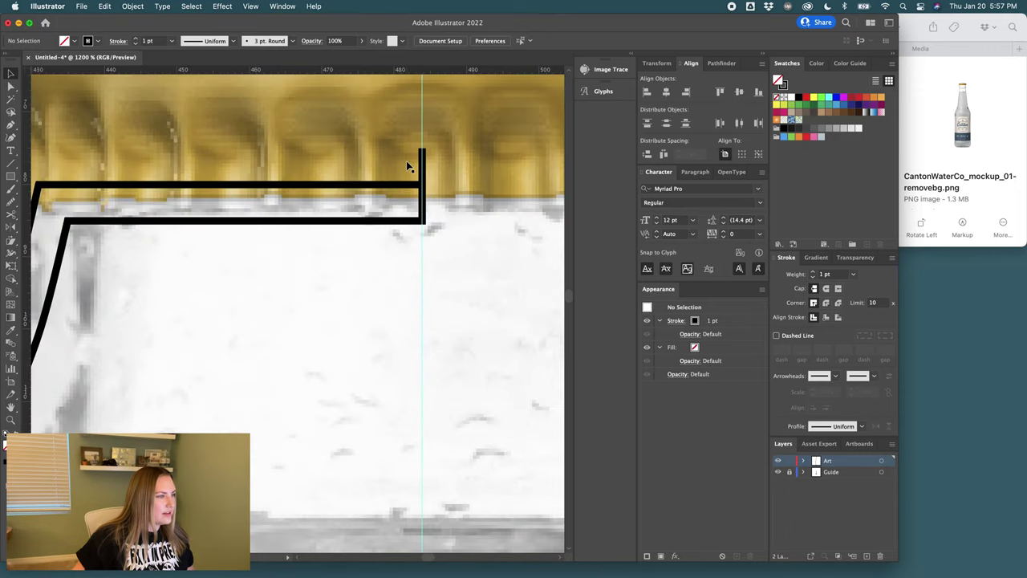
pyautogui.press('a')
pyautogui.click(422, 150)
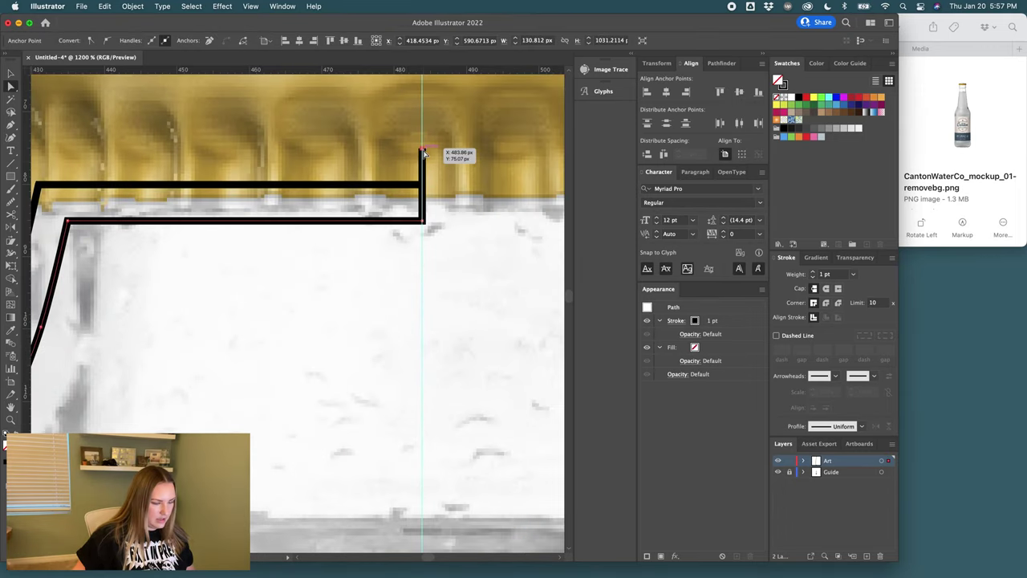
pyautogui.moveTo(425, 163); pyautogui.dragTo(425, 186)
# - Move the inner outline's lower open endpoint up the center guide to meet the traced contour line at the bottle's base
pyautogui.scroll(-3, 442, 196)
pyautogui.scroll(-3, 442, 196)
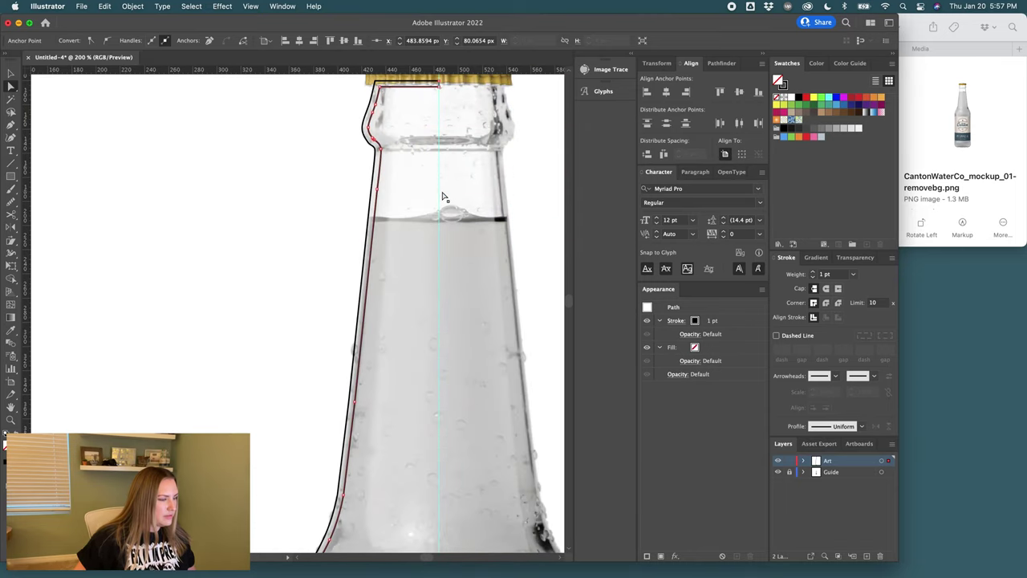
pyautogui.scroll(-10, 442, 196)
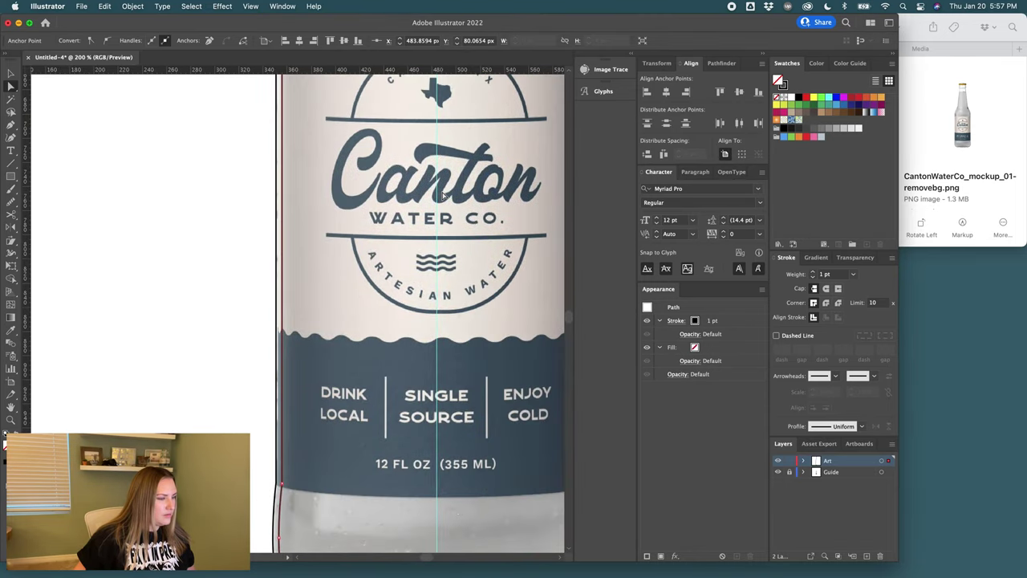
pyautogui.scroll(-2, 442, 196)
pyautogui.scroll(8, 432, 394)
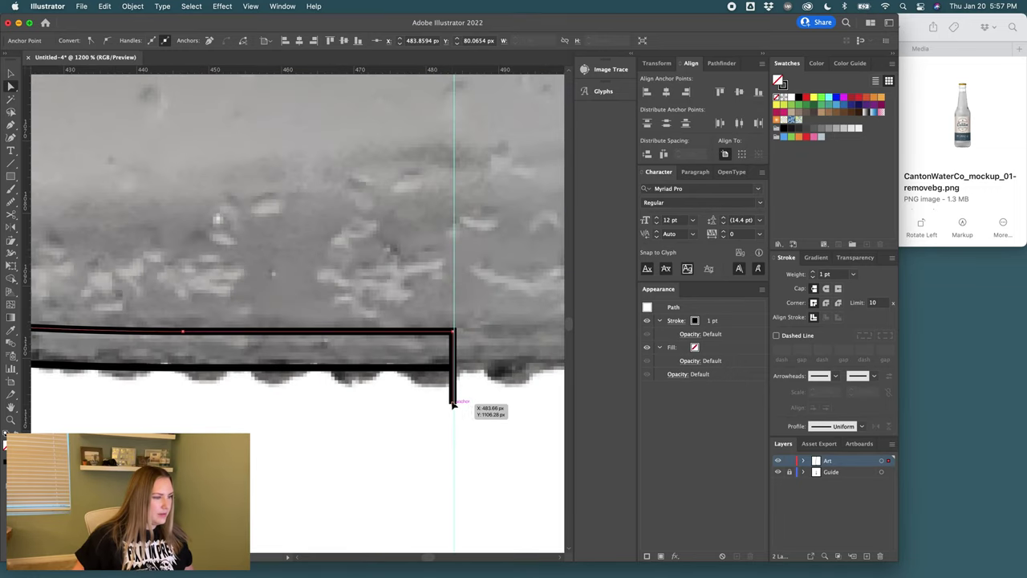
pyautogui.moveTo(452, 401); pyautogui.dragTo(453, 369)
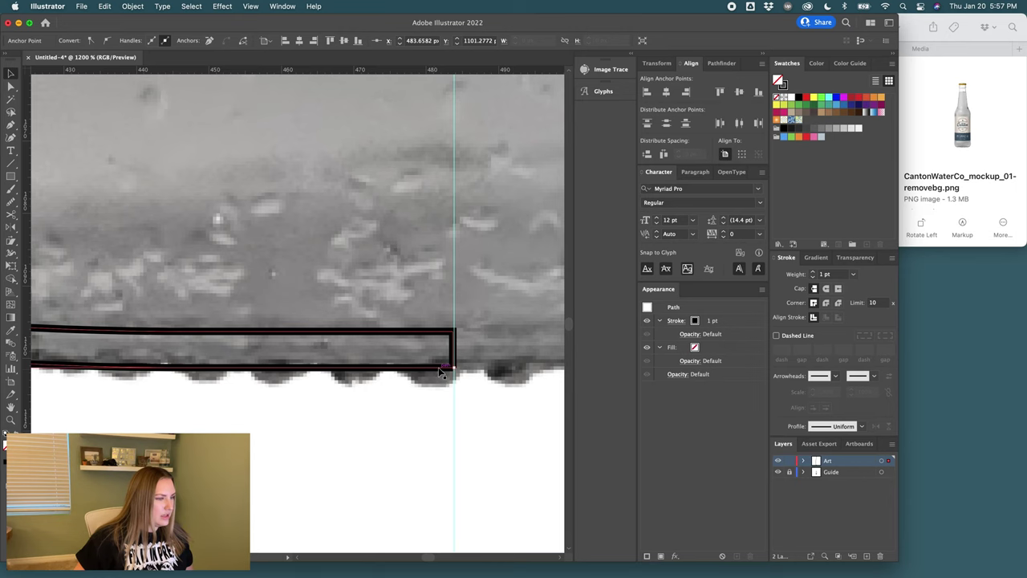
# - Select the traced contour line and the inner outline, join them into one closed path, and deselect it
pyautogui.rightClick(439, 370)
pyautogui.keyDown('shift'); pyautogui.click(429, 330); pyautogui.keyUp('shift')
pyautogui.rightClick(428, 332)
pyautogui.click(462, 418)
pyautogui.click(461, 415)
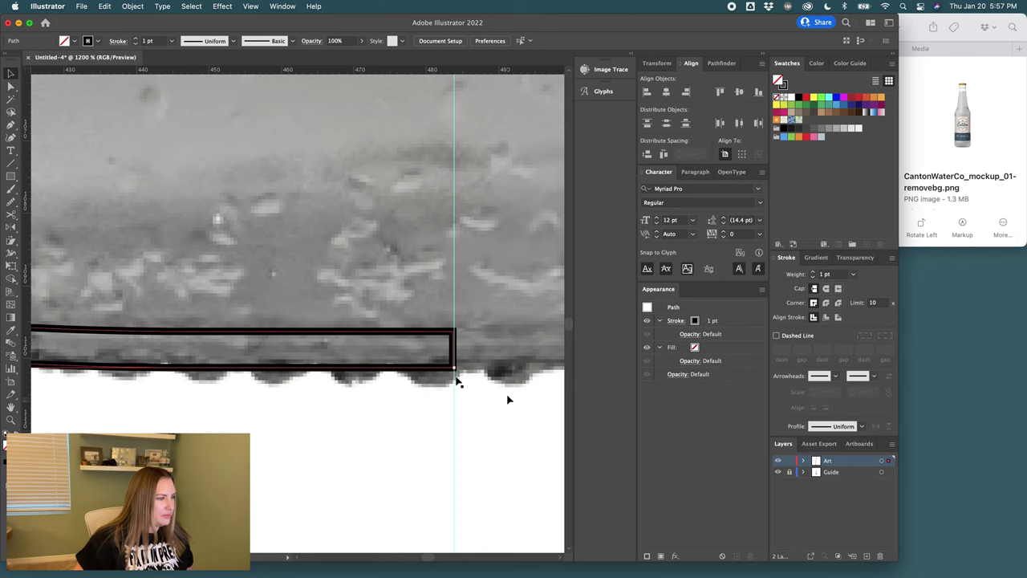
pyautogui.scroll(-3, 475, 436)
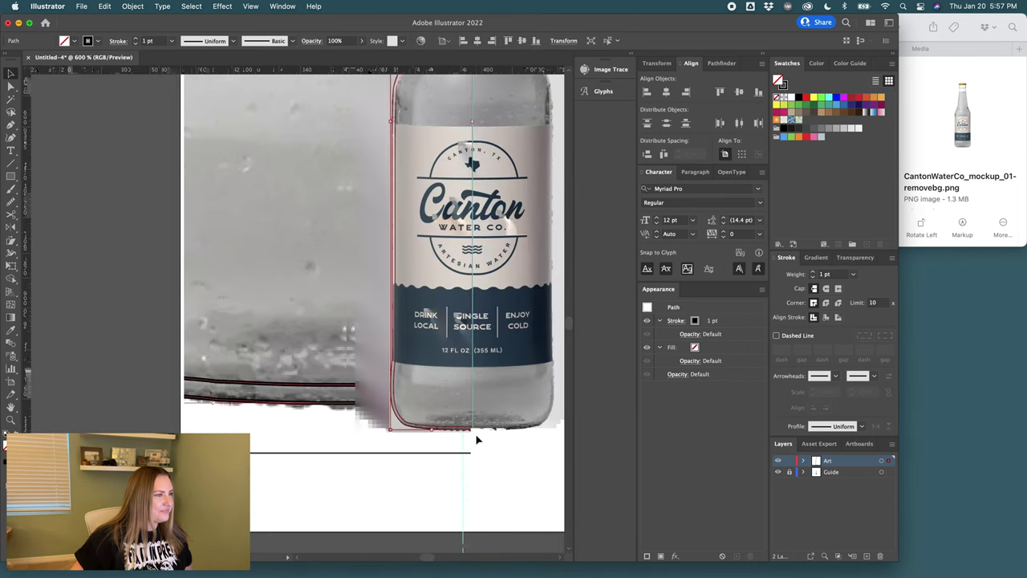
pyautogui.scroll(-5, 476, 440)
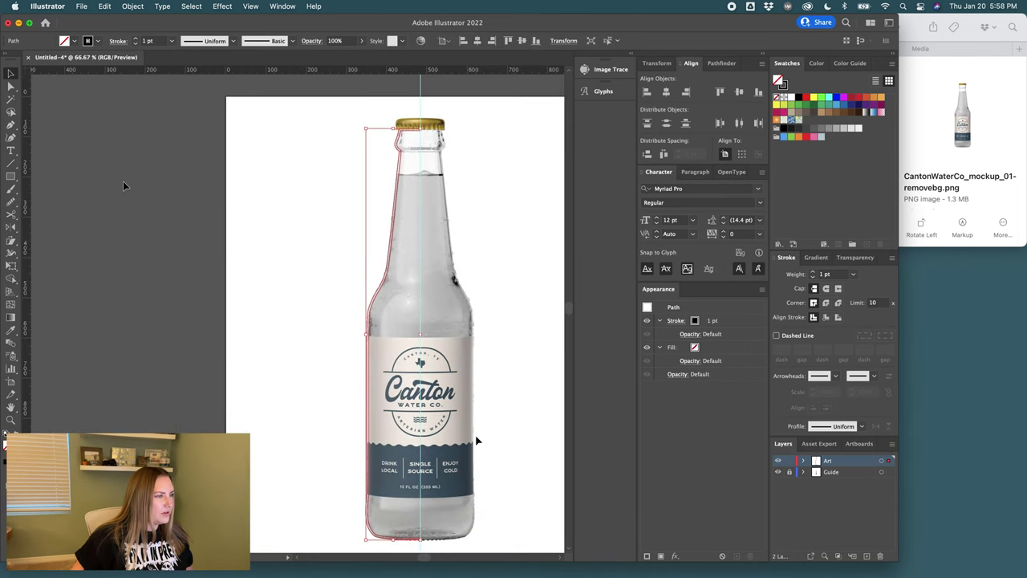
pyautogui.click(128, 185)
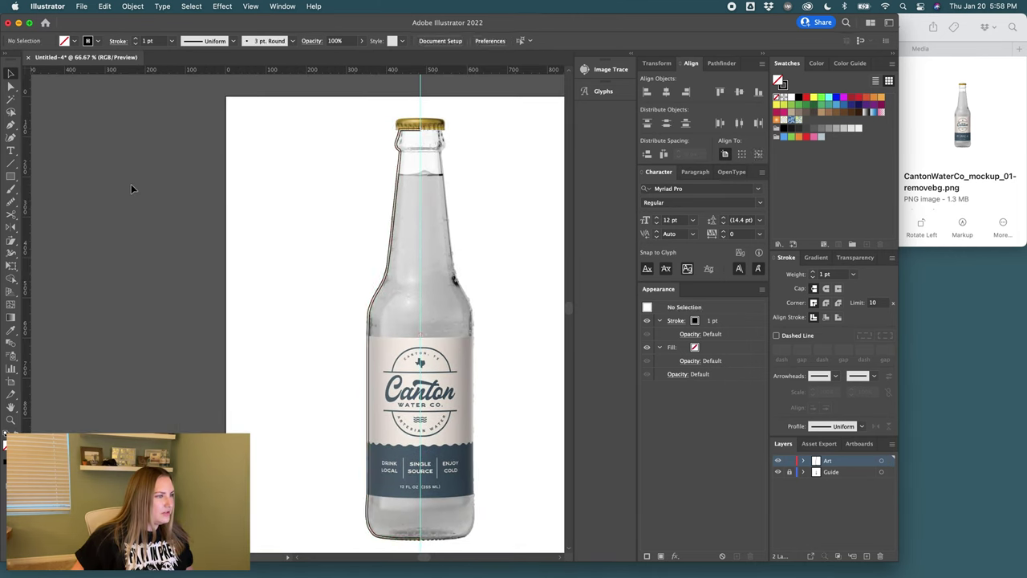
# - Apply a 3D and Materials Revolve effect to the half-bottle path with its offset direction from the Right Edge
pyautogui.click(396, 155)
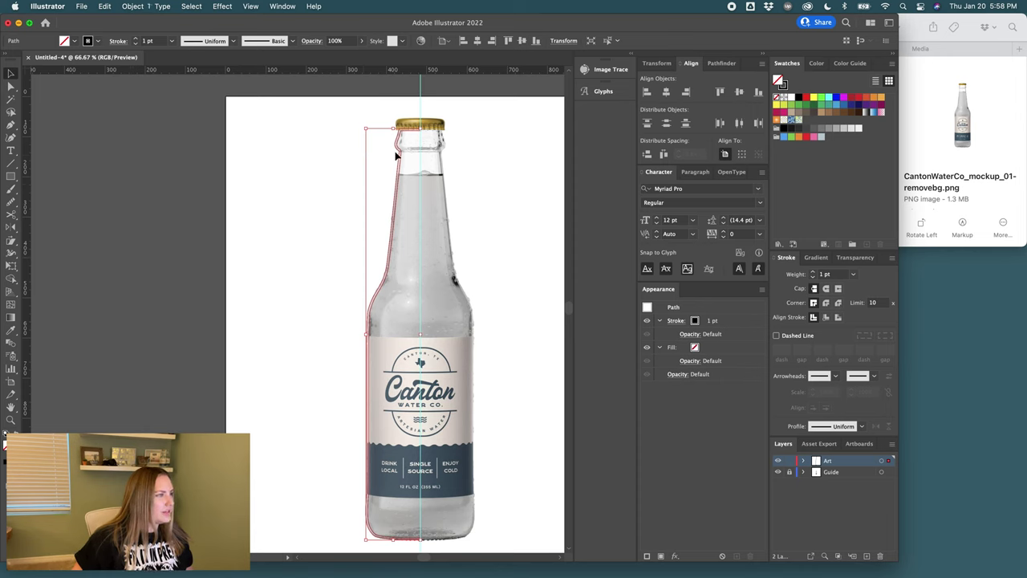
pyautogui.click(213, 7)
pyautogui.click(213, 7)
pyautogui.click(214, 6)
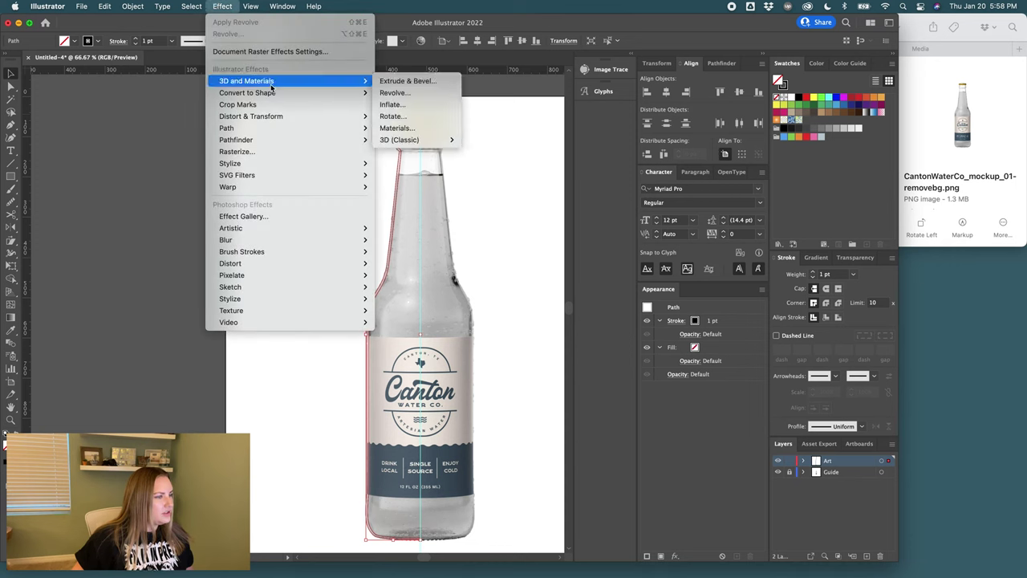
pyautogui.click(394, 82)
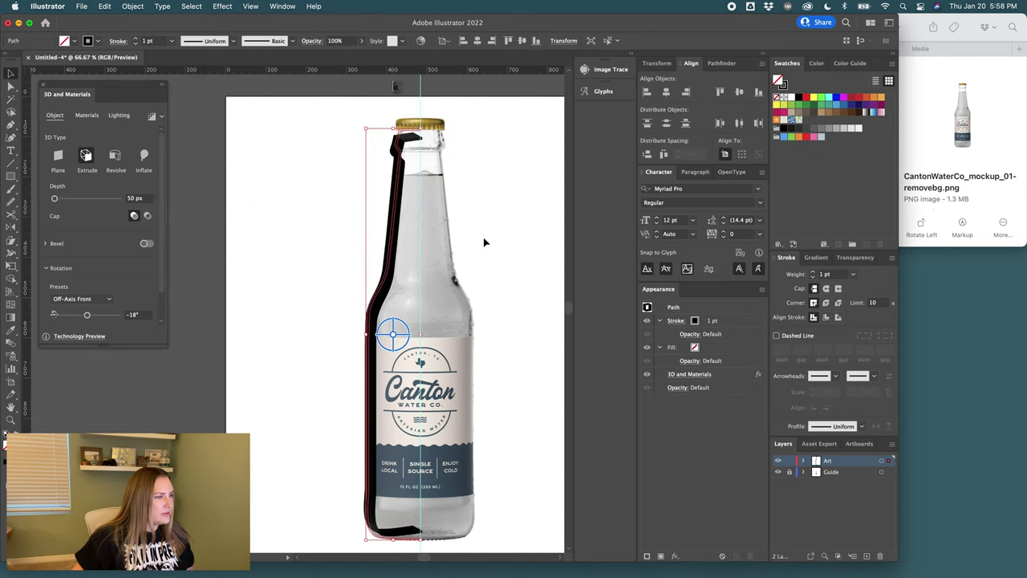
pyautogui.click(116, 156)
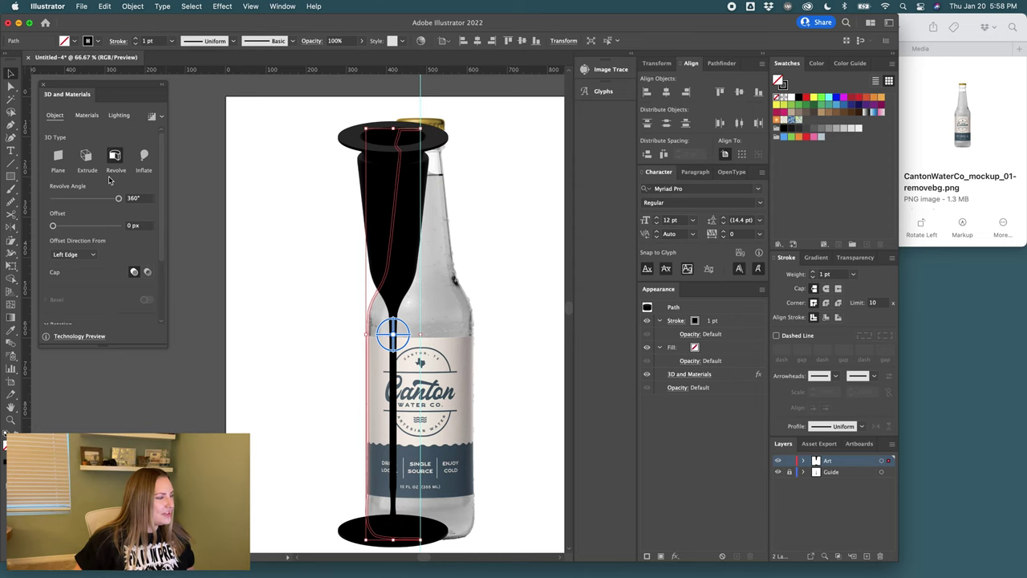
pyautogui.click(88, 257)
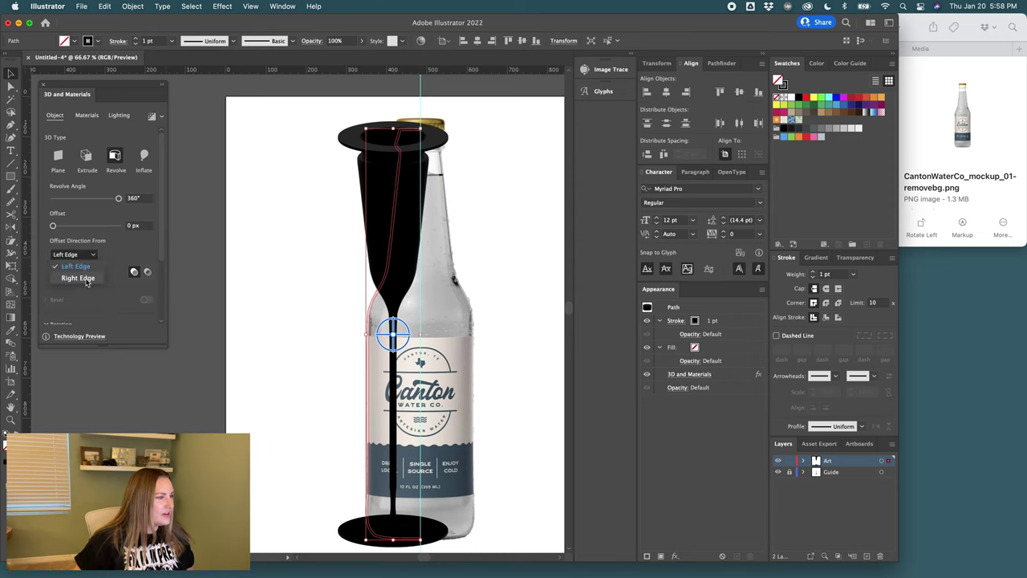
pyautogui.click(78, 278)
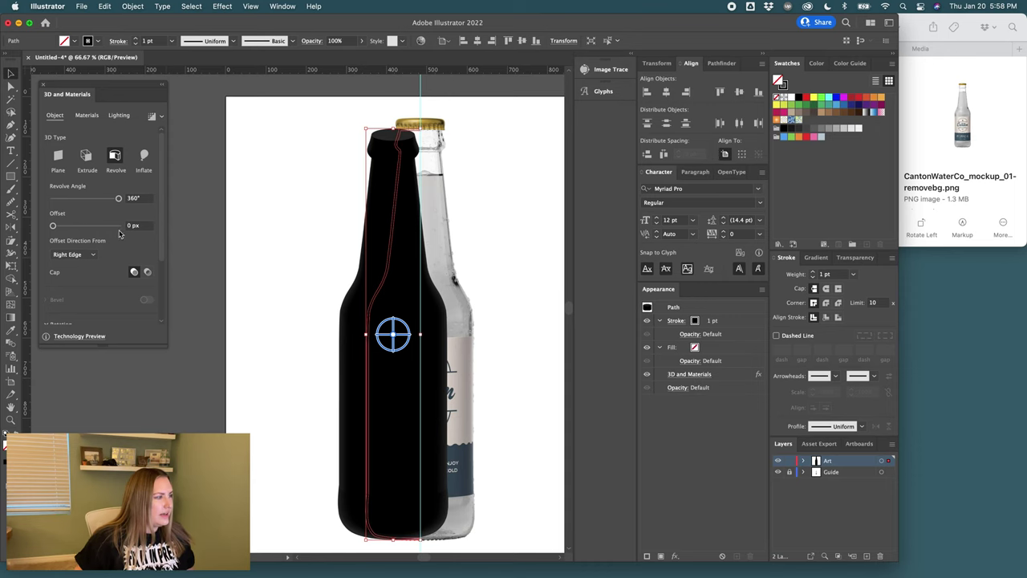
# - Export the revolved bottle as an OBJ asset named bottle into the 3D Dimension folder inside Mockup
pyautogui.click(81, 8)
pyautogui.click(145, 234)
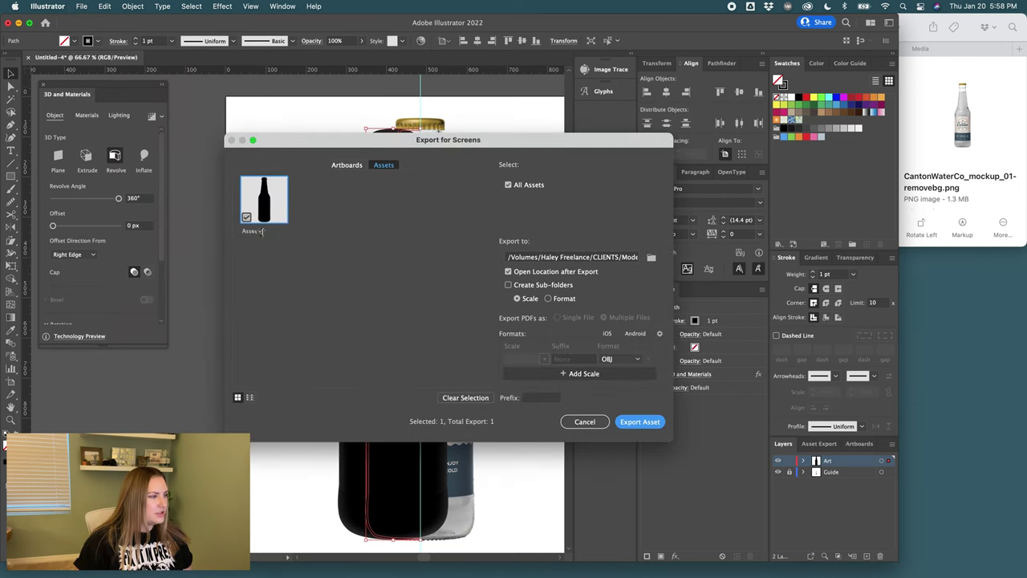
pyautogui.doubleClick(274, 232)
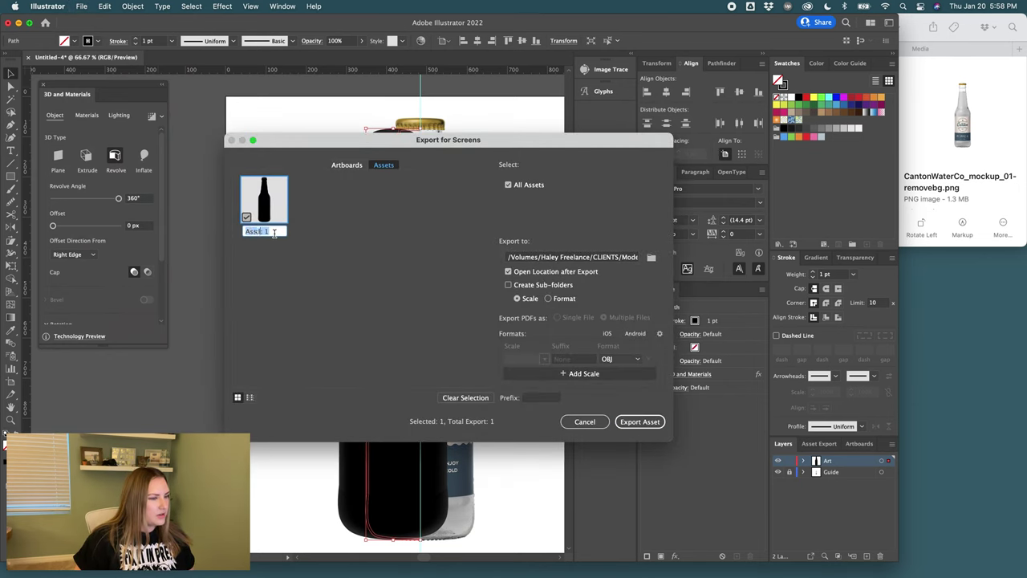
pyautogui.write('bottle')
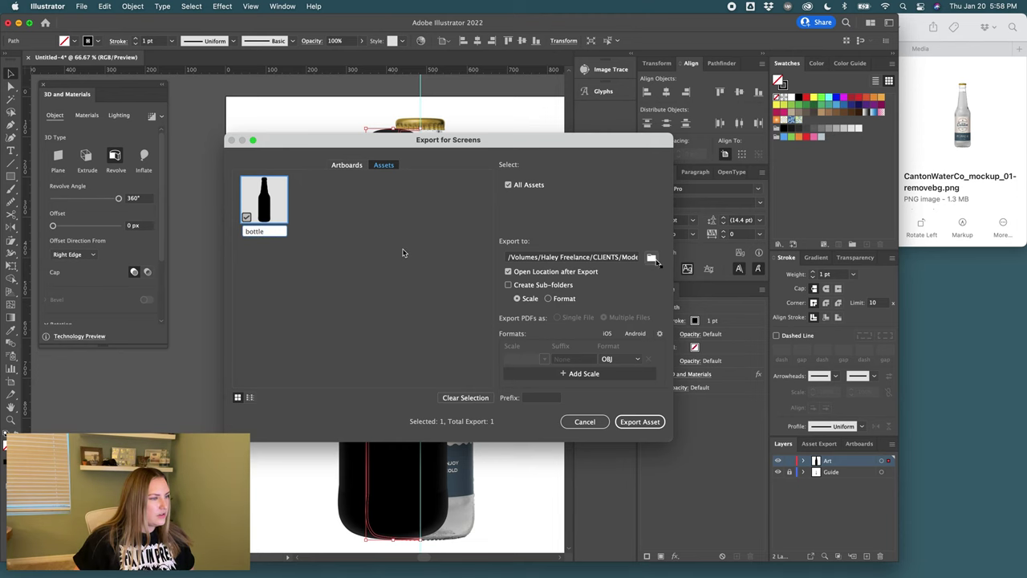
pyautogui.click(651, 258)
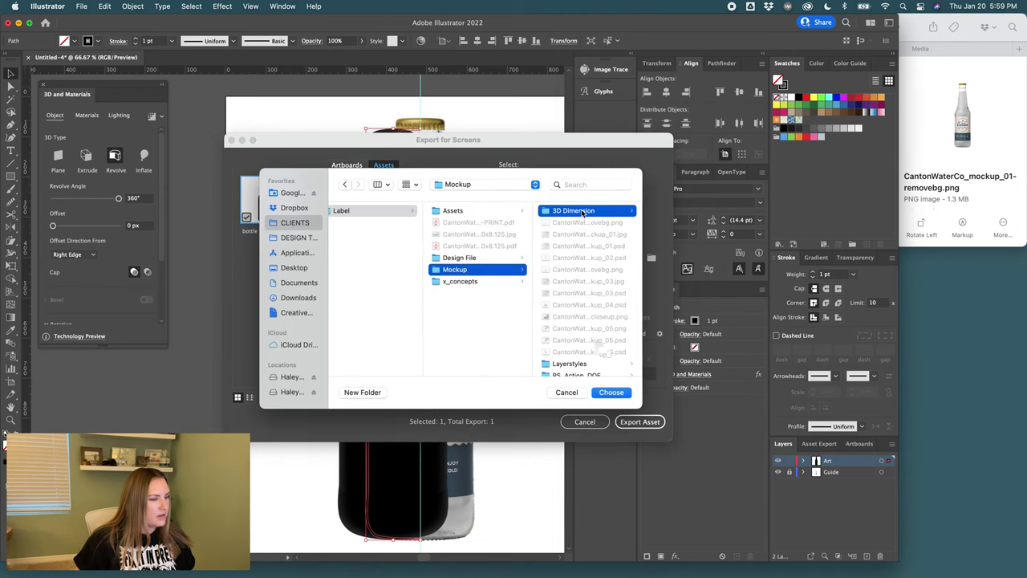
pyautogui.click(615, 393)
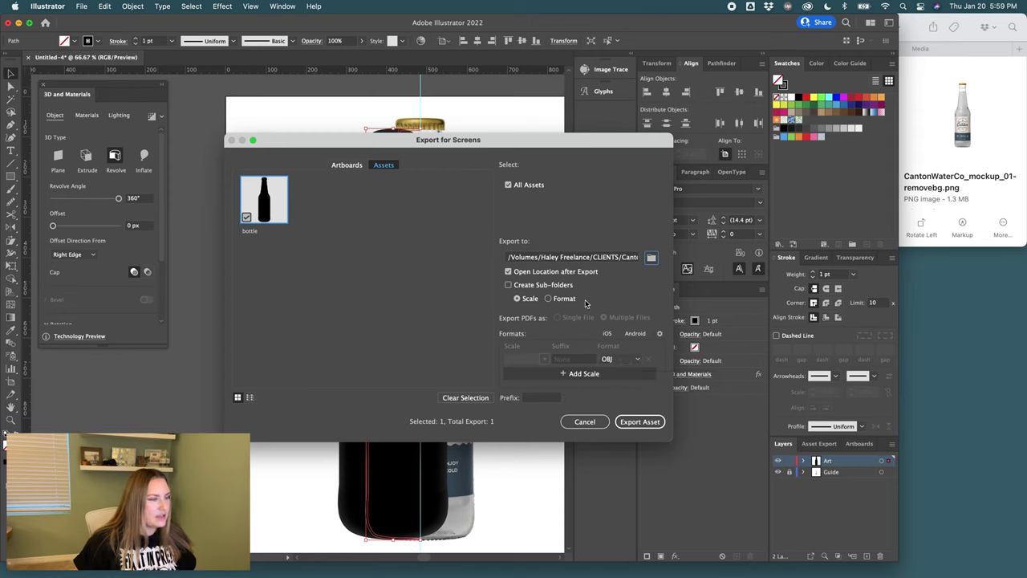
pyautogui.click(631, 422)
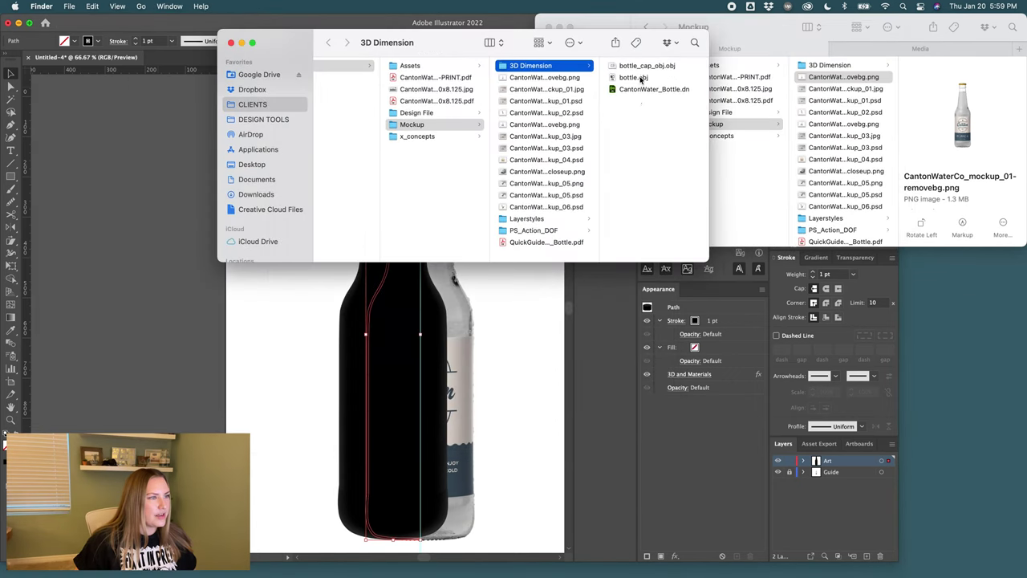
# - Preview the bottle_cap_obj.obj and bottle.obj models and open CantonWater_Bottle.dn in Adobe Dimension
pyautogui.click(640, 67)
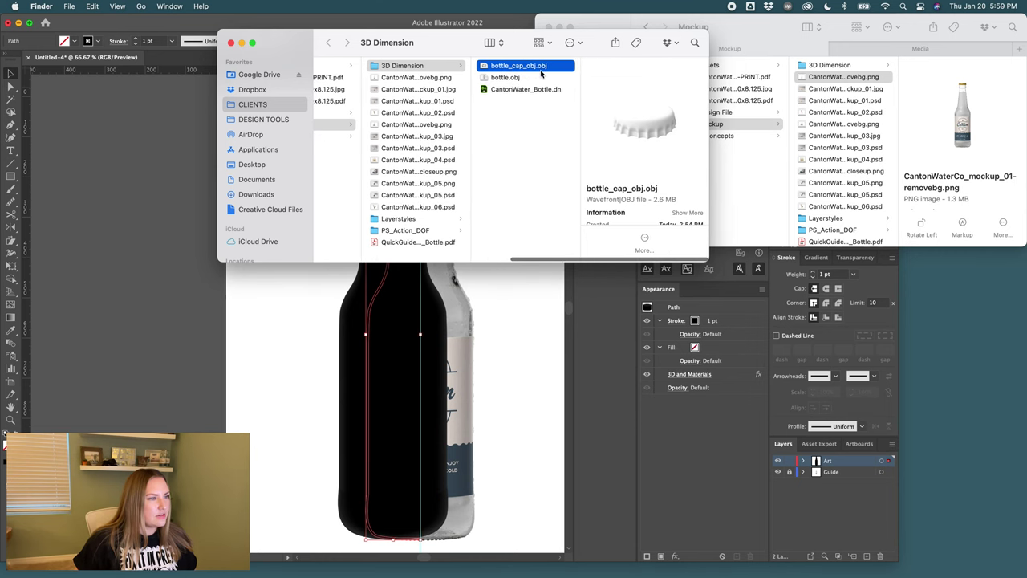
pyautogui.click(508, 77)
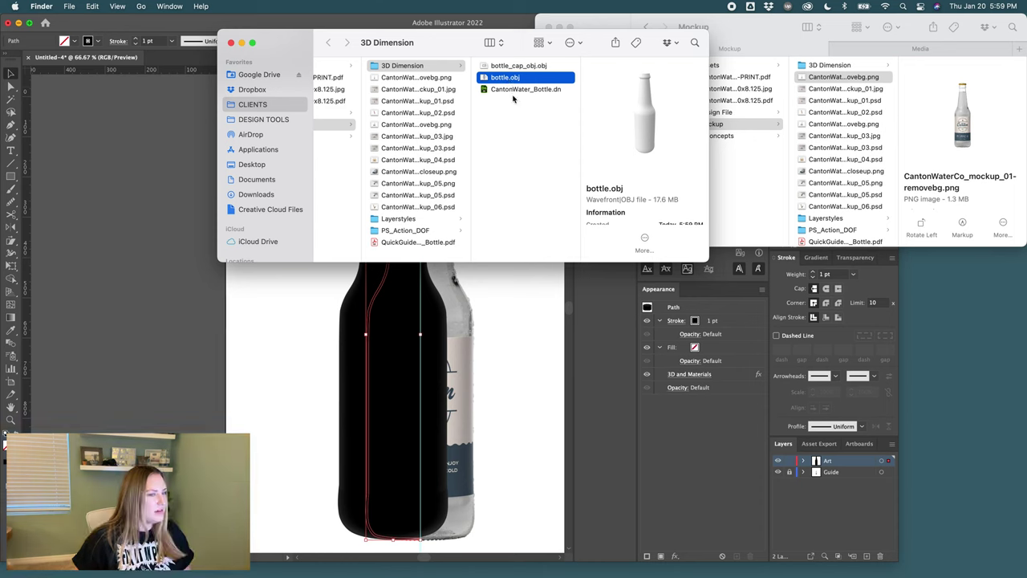
pyautogui.click(514, 89)
pyautogui.doubleClick(515, 90)
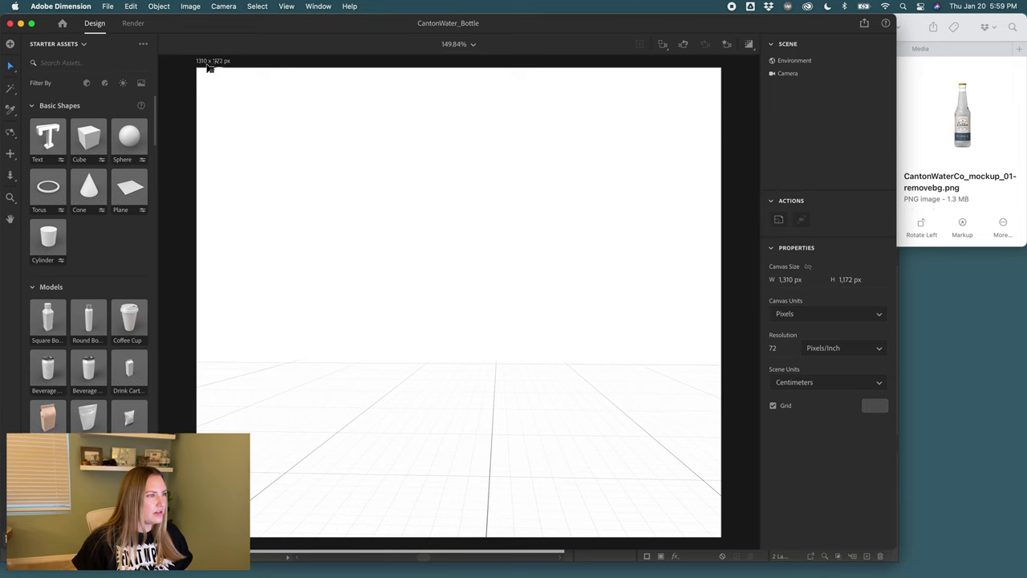
# - Enlarge the empty scene's canvas to 1,682 × 1,472 px
pyautogui.click(472, 45)
pyautogui.click(459, 68)
pyautogui.click(470, 42)
pyautogui.click(455, 133)
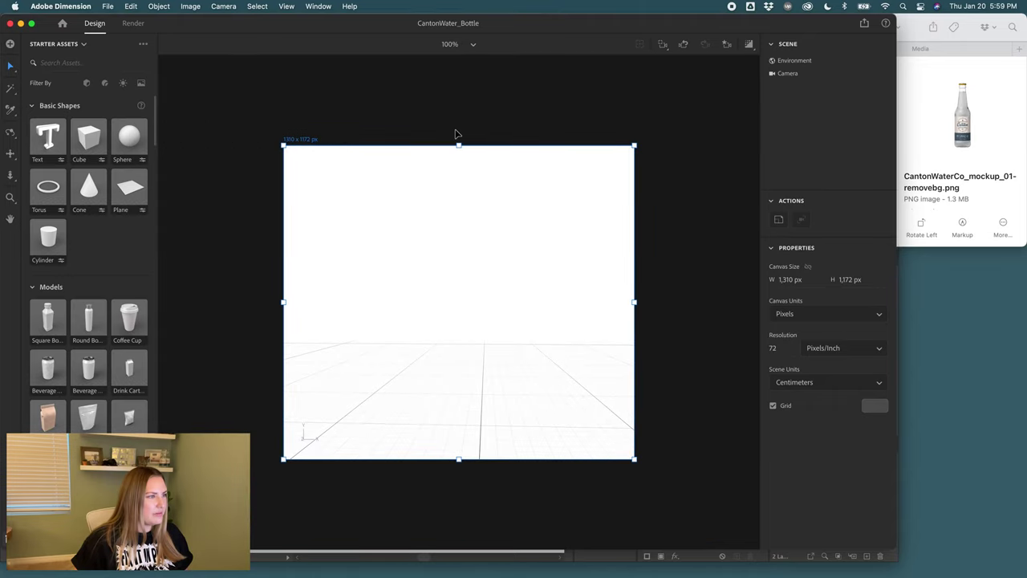
pyautogui.moveTo(634, 146); pyautogui.dragTo(684, 106)
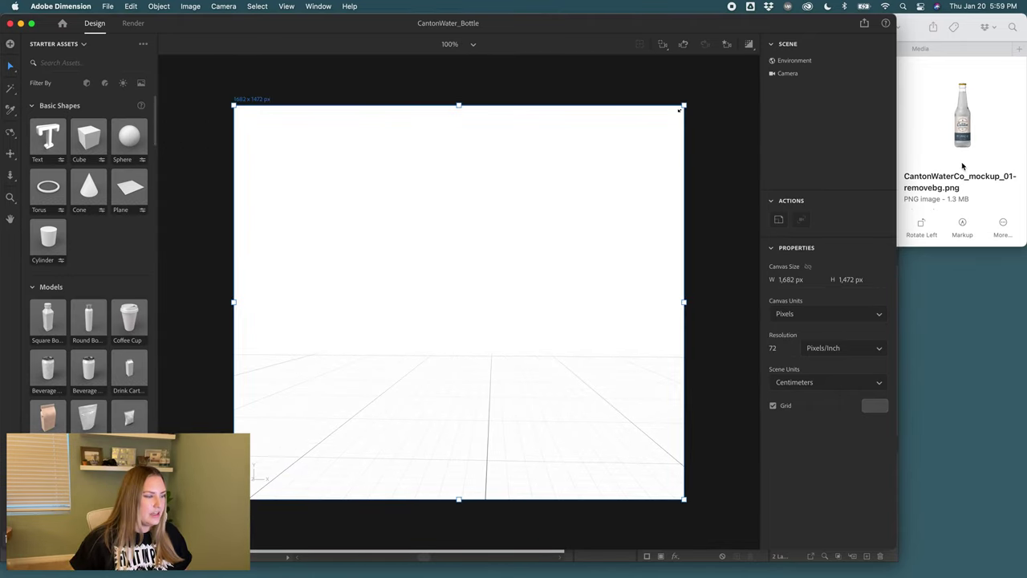
# - Bring bottle.obj from the 3D Dimension folder in Finder into the CantonWater_Bottle scene in Adobe Dimension
pyautogui.click(1016, 227)
pyautogui.press('super+Tab')
pyautogui.press('super+Tab')
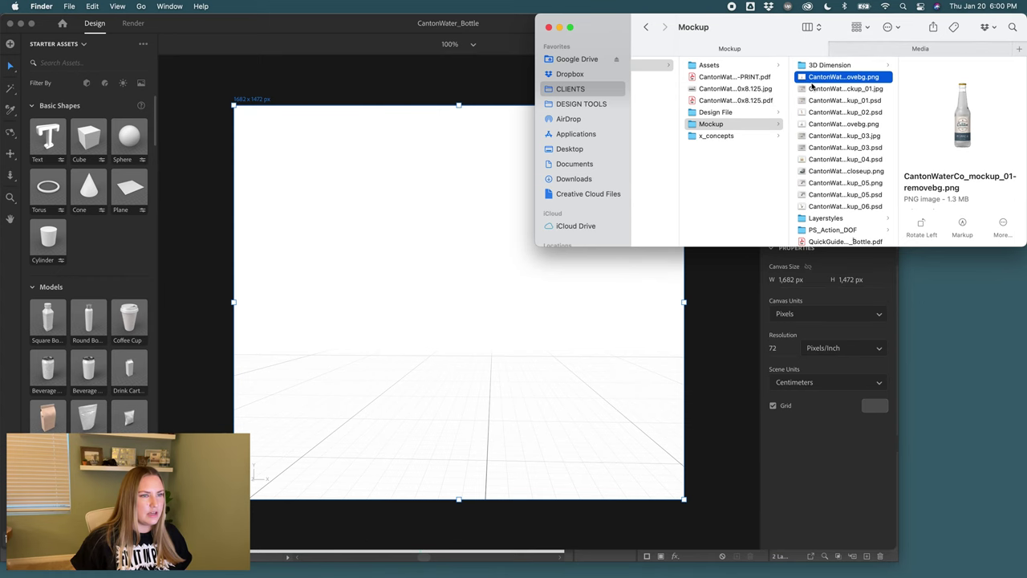
pyautogui.click(834, 66)
pyautogui.press('Right')
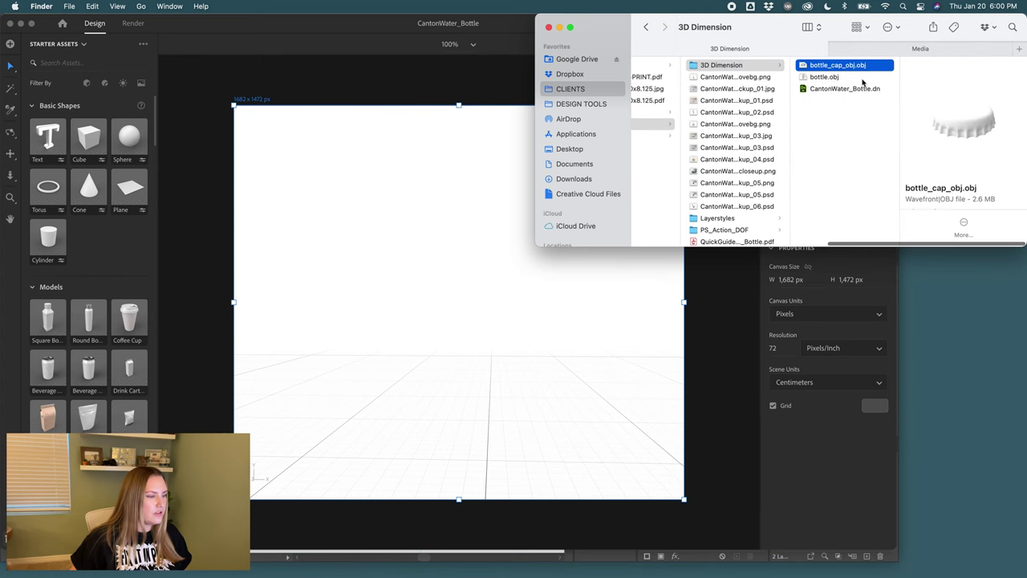
pyautogui.click(824, 77)
pyautogui.moveTo(824, 78); pyautogui.dragTo(461, 418)
# - Add the bottle_cap_obj.obj model from the 3D Dimension folder to the bottle scene
pyautogui.moveTo(466, 357); pyautogui.dragTo(466, 269)
pyautogui.moveTo(549, 280); pyautogui.dragTo(547, 460)
pyautogui.click(10, 152)
pyautogui.click(11, 131)
pyautogui.moveTo(545, 349); pyautogui.dragTo(477, 301)
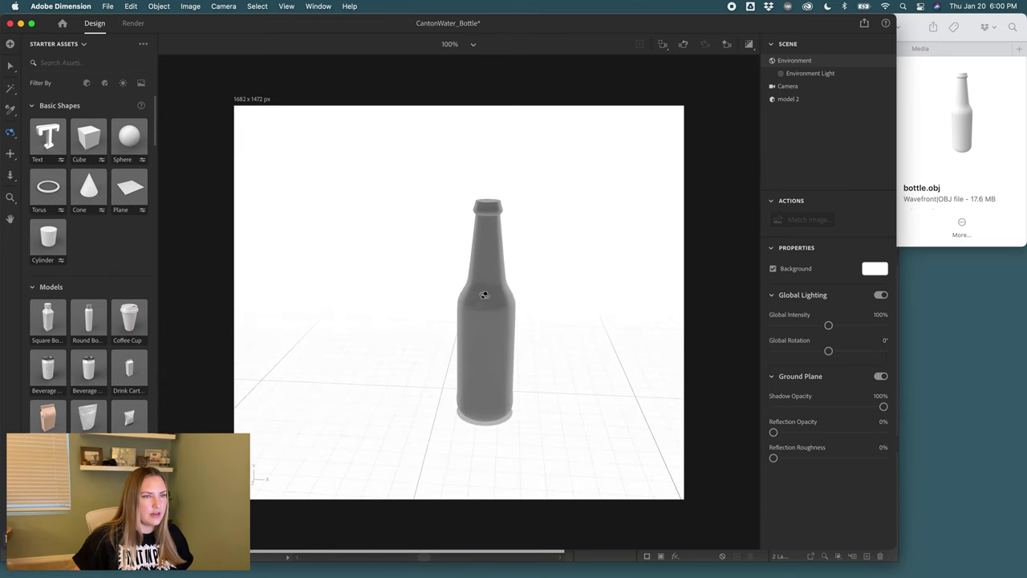
pyautogui.click(819, 73)
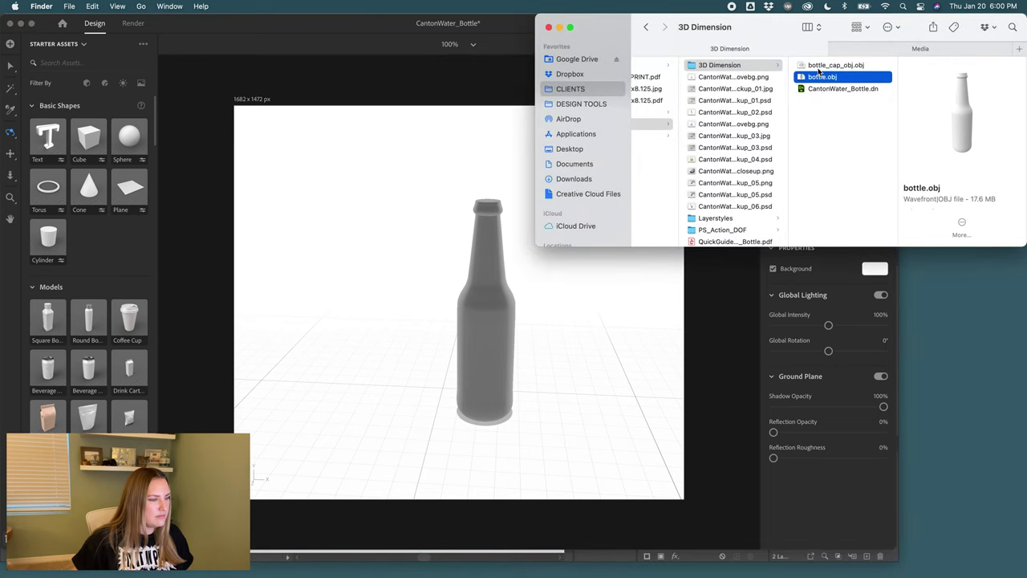
pyautogui.moveTo(819, 67); pyautogui.dragTo(567, 370)
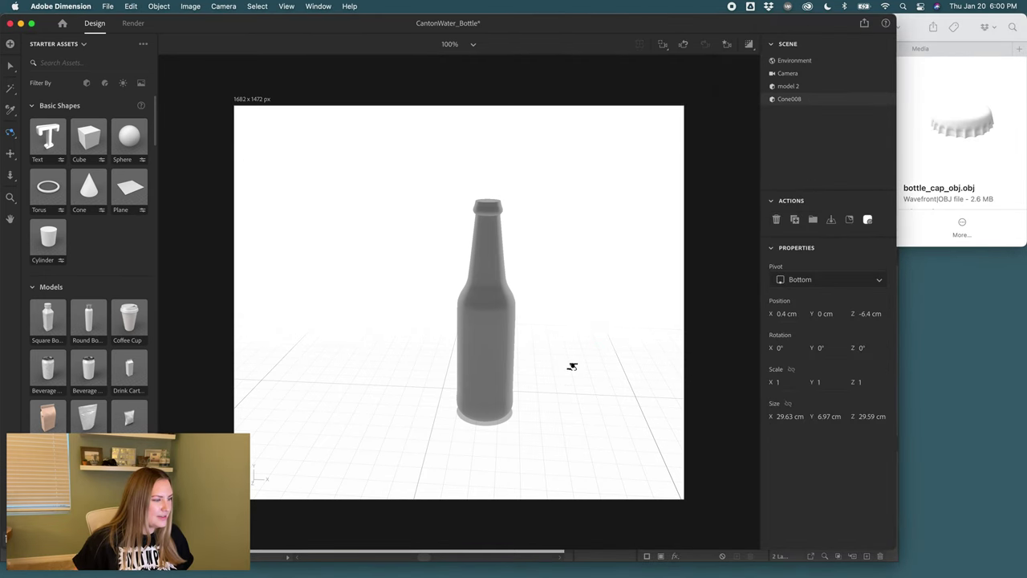
# - Scale the cap uniformly to 5 and move it onto the mouth of the bottle at a height of about 1,015 cm
pyautogui.moveTo(572, 367); pyautogui.dragTo(409, 362)
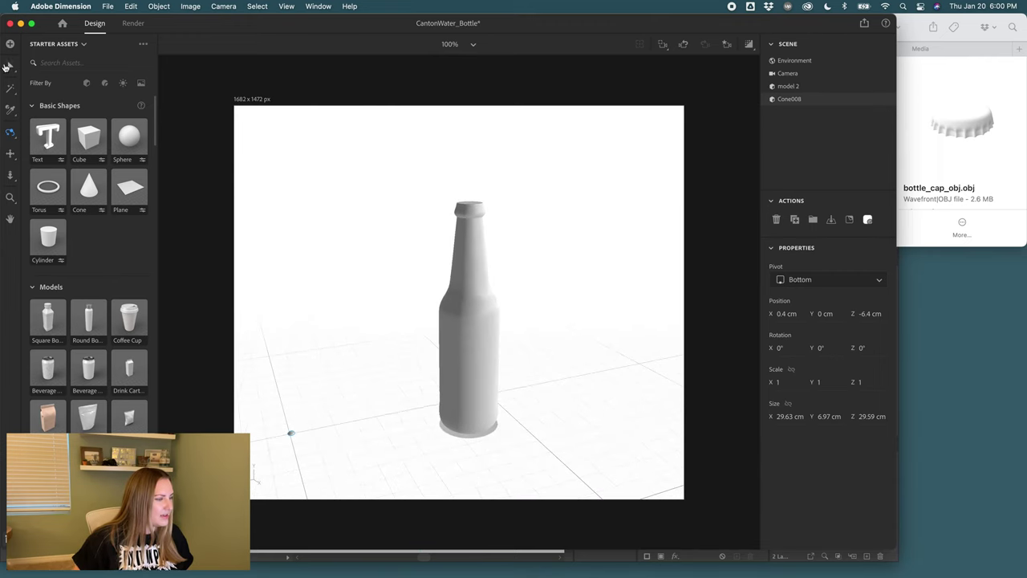
pyautogui.click(10, 65)
pyautogui.moveTo(285, 381); pyautogui.dragTo(282, 256)
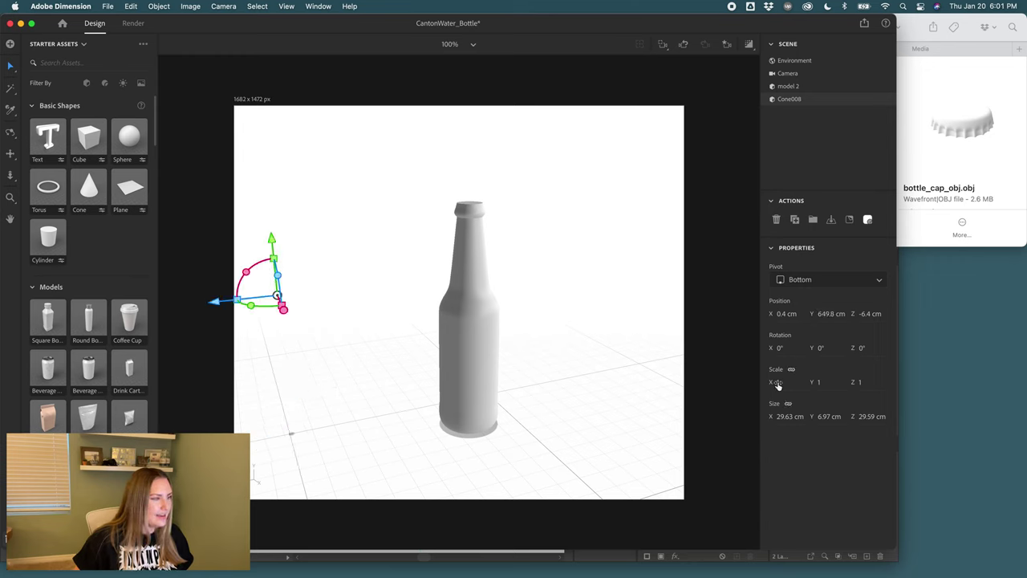
pyautogui.moveTo(773, 386); pyautogui.dragTo(871, 383)
pyautogui.moveTo(294, 304); pyautogui.dragTo(485, 292)
pyautogui.moveTo(470, 234); pyautogui.dragTo(470, 147)
# - Rename the cap model as Cap and the bottle model as Bottle
pyautogui.click(806, 88)
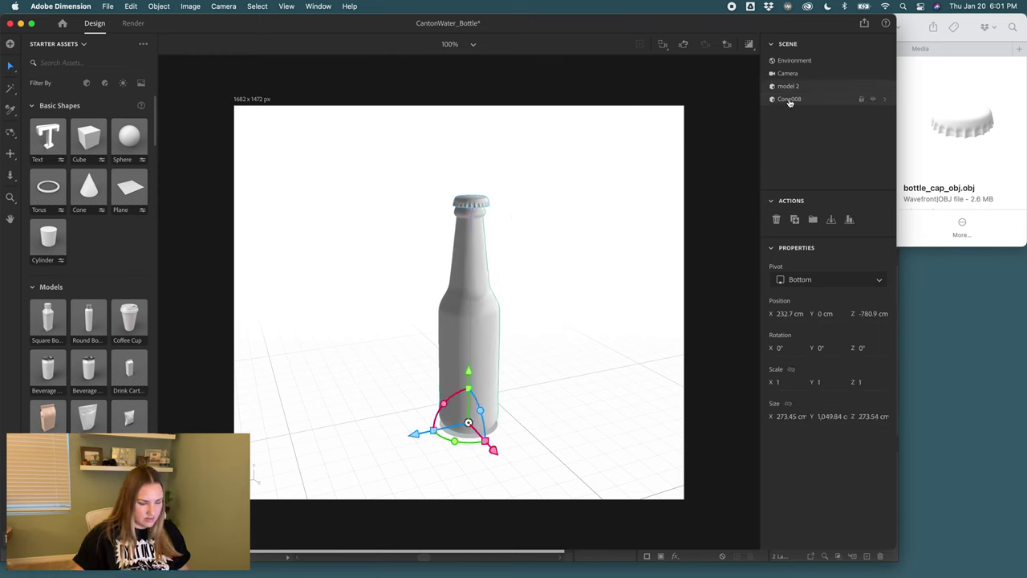
pyautogui.click(790, 99)
pyautogui.doubleClick(790, 100)
pyautogui.write('Cap')
pyautogui.press('Return')
pyautogui.click(789, 87)
pyautogui.doubleClick(789, 87)
pyautogui.write('Bottle')
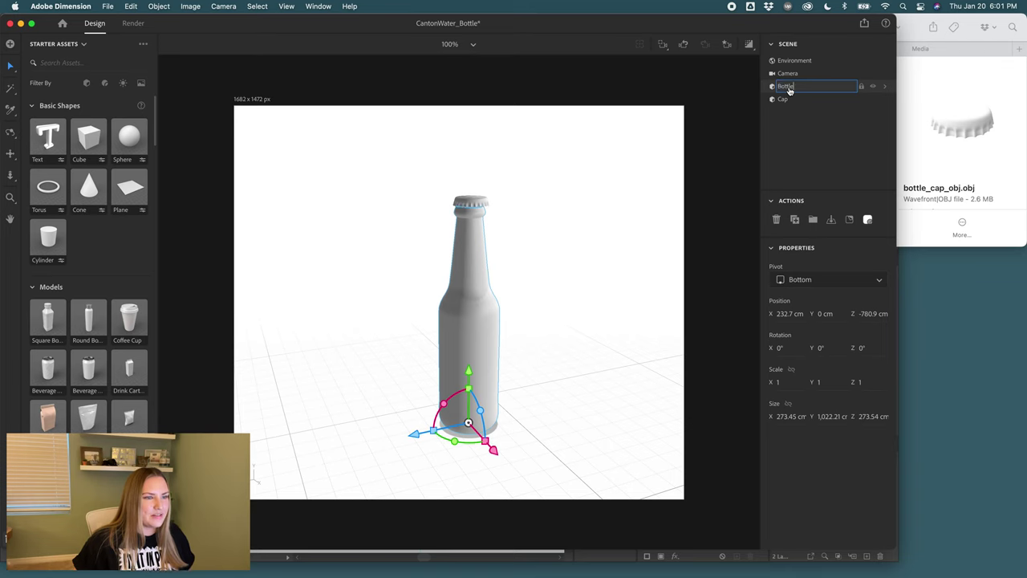
pyautogui.press('Return')
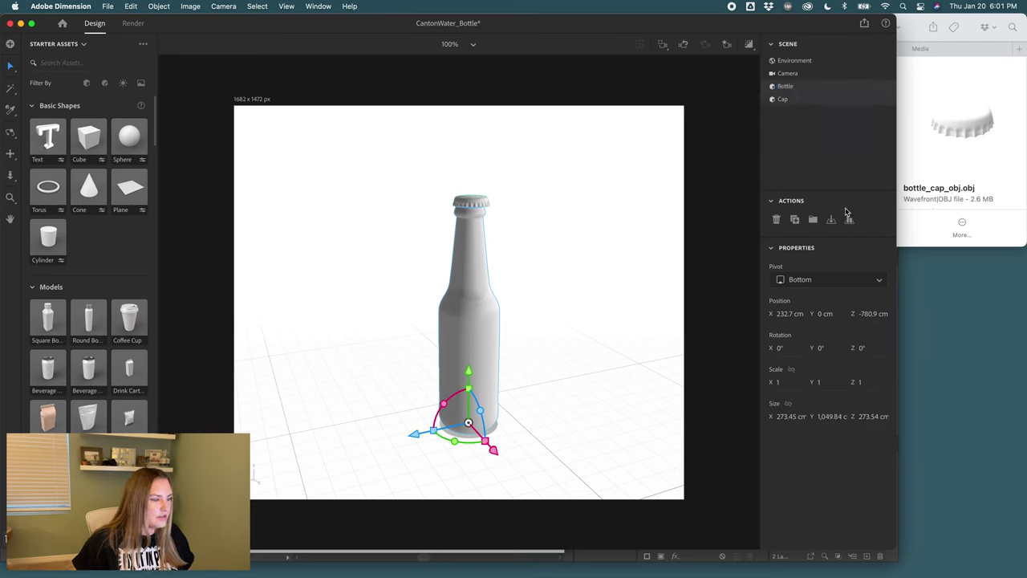
# - Align the cap with the bottle's centre and check its placement from above
pyautogui.click(849, 219)
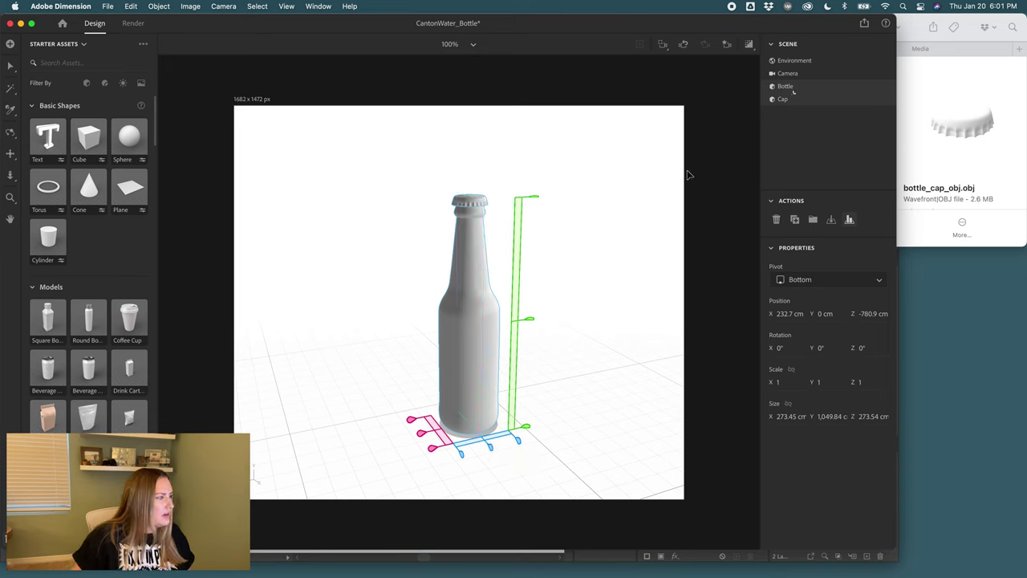
pyautogui.click(790, 98)
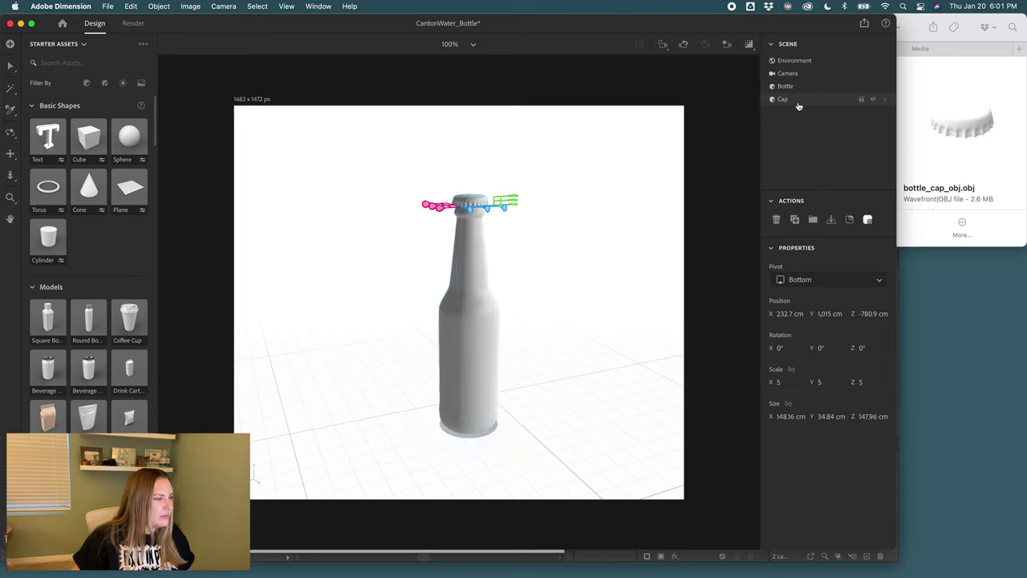
pyautogui.press('1')
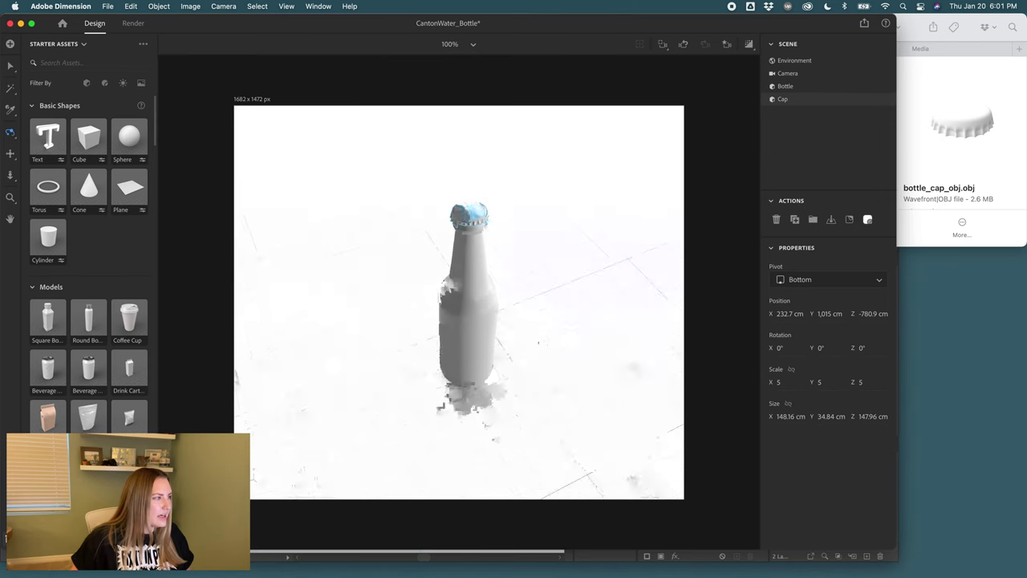
pyautogui.moveTo(550, 252); pyautogui.dragTo(545, 434)
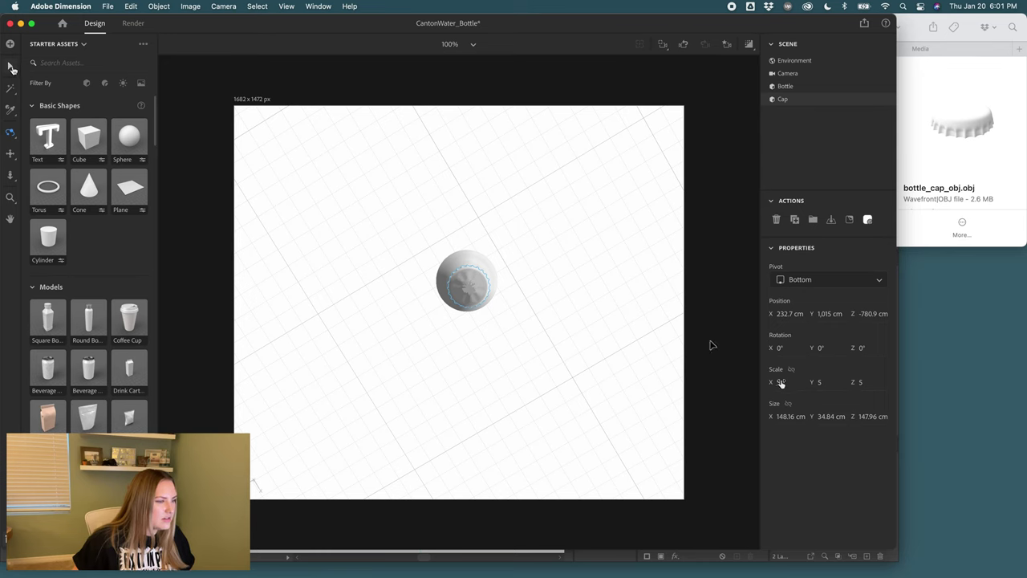
# - Undo the cap's separate X scale change and constrain its scale proportions
pyautogui.click(11, 68)
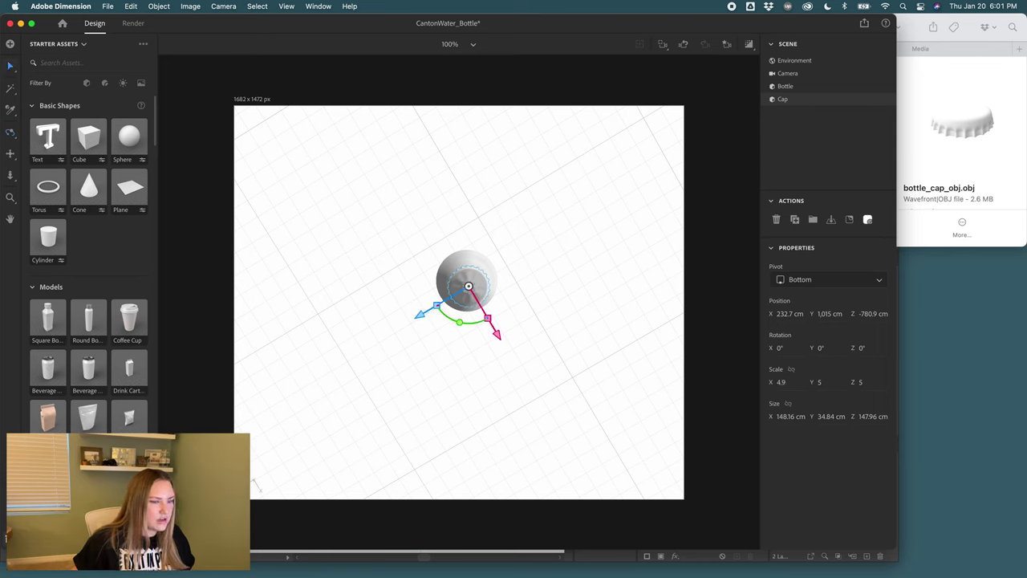
pyautogui.press('super+z')
pyautogui.press('super+z')
pyautogui.click(791, 369)
pyautogui.press('super+z')
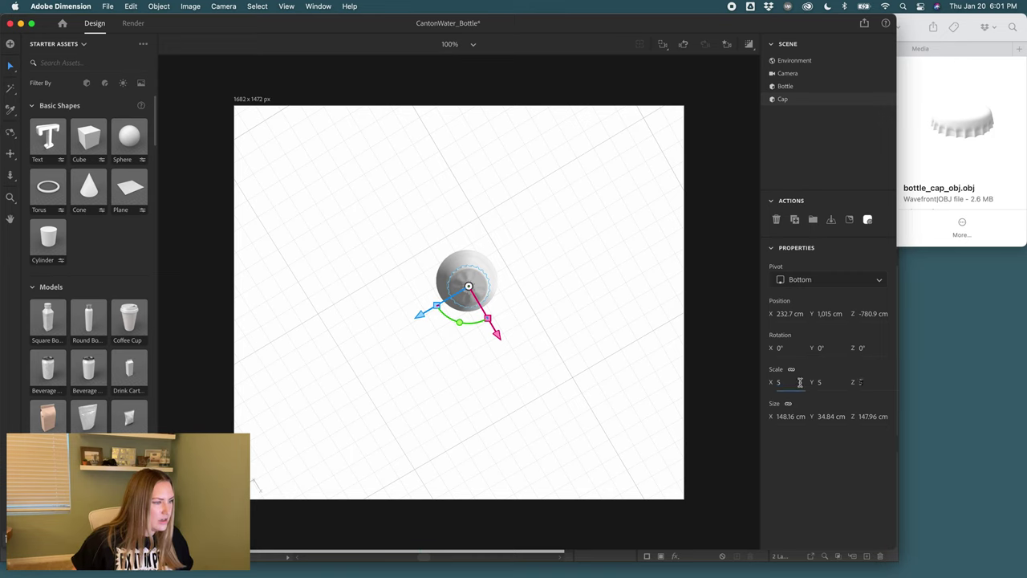
pyautogui.click(465, 338)
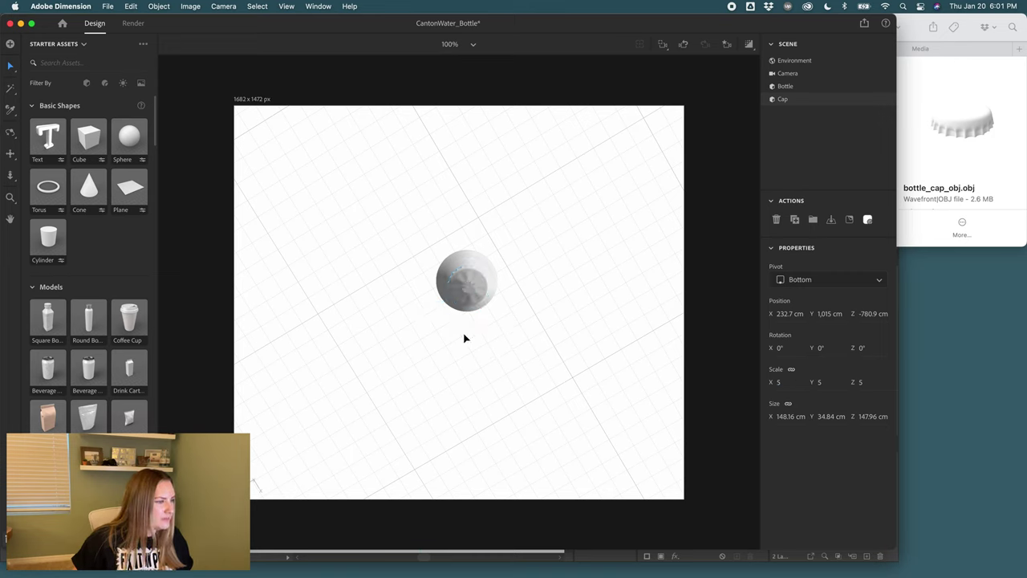
# - Try proportional scales of 4 and 4.5 on the cap
pyautogui.moveTo(579, 388); pyautogui.dragTo(554, 156)
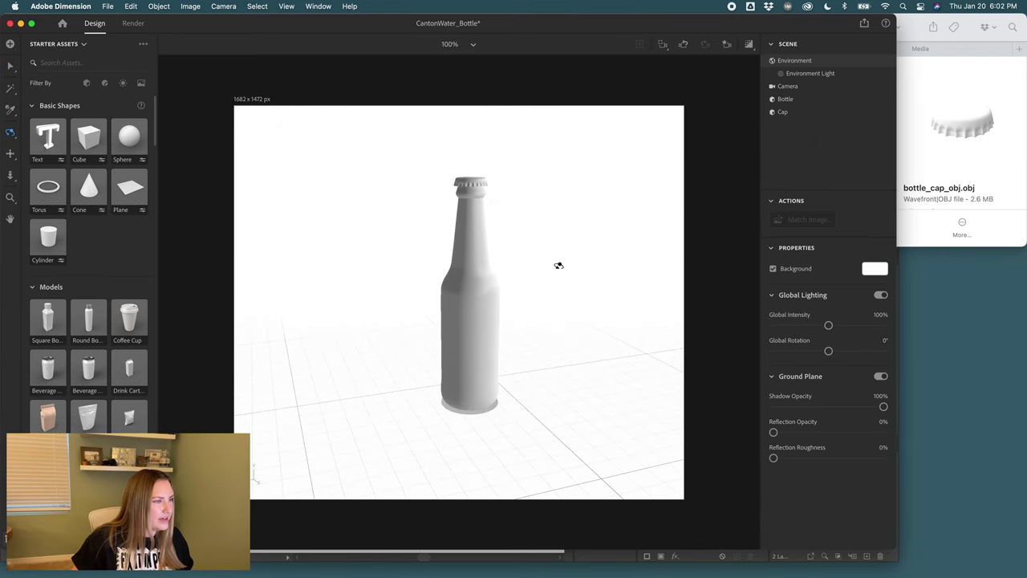
pyautogui.click(11, 66)
pyautogui.click(477, 186)
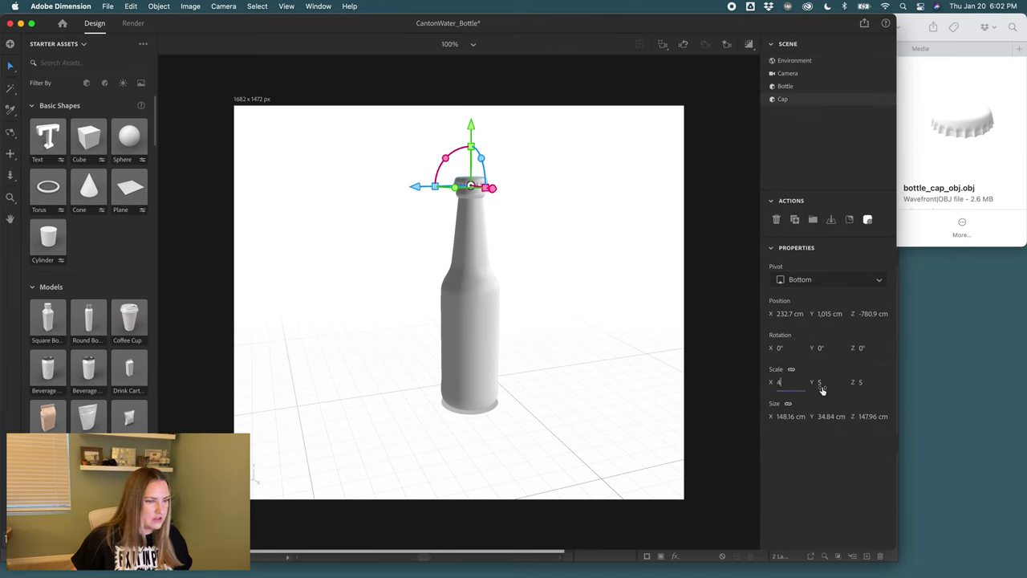
pyautogui.press('Return')
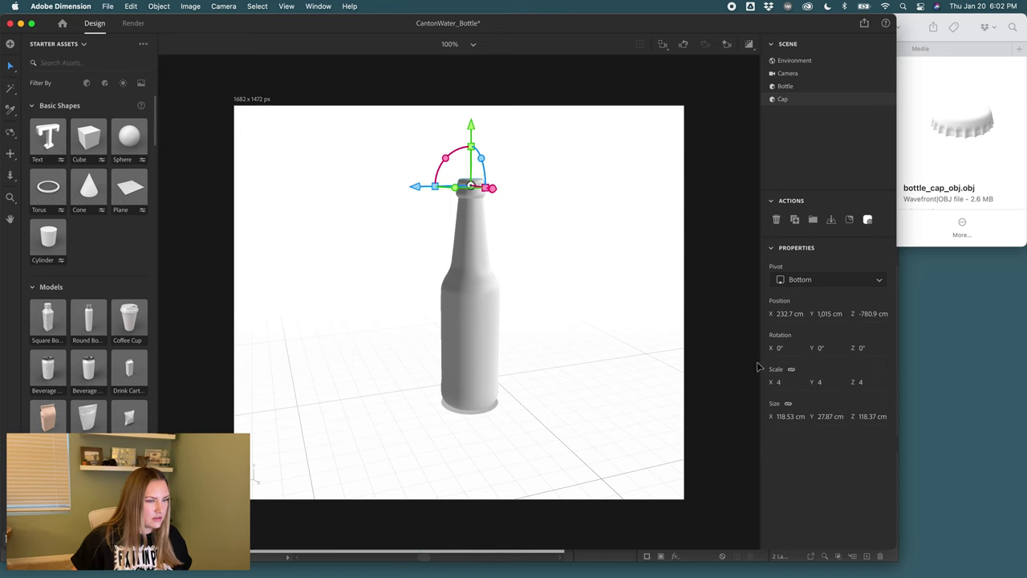
pyautogui.click(784, 382)
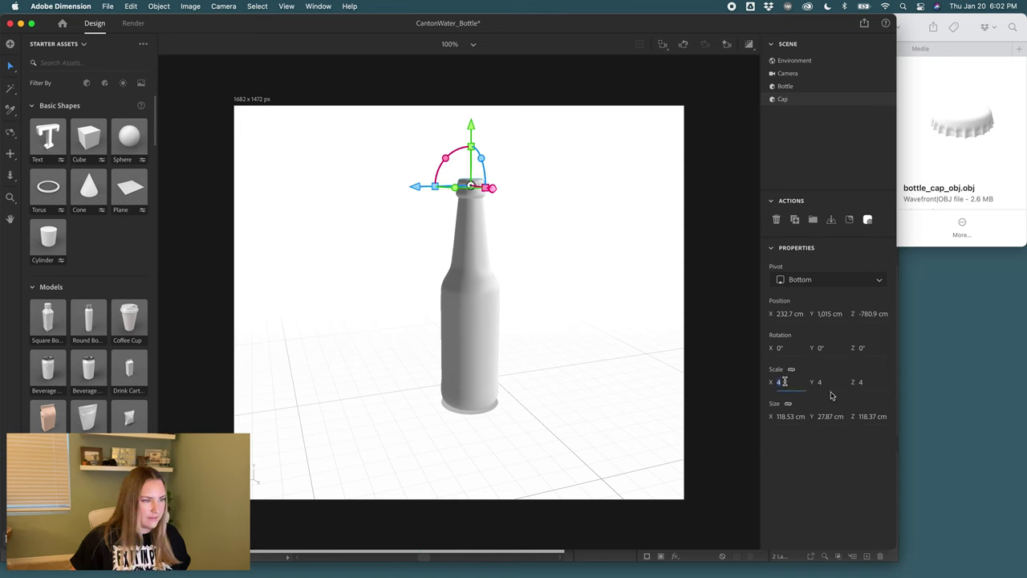
pyautogui.write('.5')
pyautogui.press('Return')
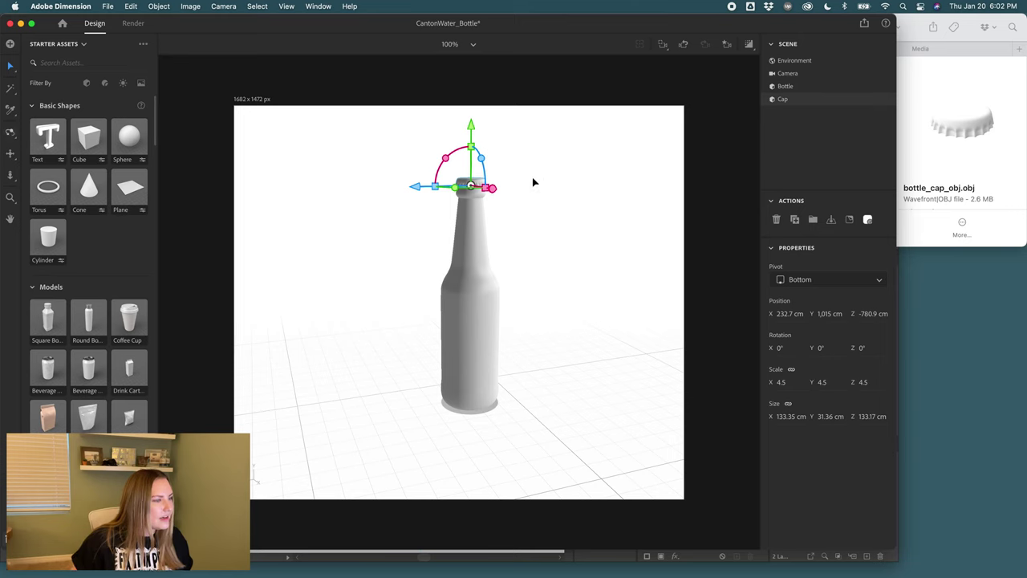
# - Set the cap's proportional scale to 4.3 so that it fits the bottle's lip
pyautogui.press('1')
pyautogui.moveTo(532, 182)
pyautogui.mouseDown()
pyautogui.moveTo(572, 412)
pyautogui.moveTo(541, 153)
pyautogui.moveTo(562, 206)
pyautogui.moveTo(442, 246)
pyautogui.moveTo(449, 201)
pyautogui.moveTo(481, 201)
pyautogui.moveTo(401, 111)
pyautogui.moveTo(326, 101)
pyautogui.moveTo(355, 206)
pyautogui.mouseUp()
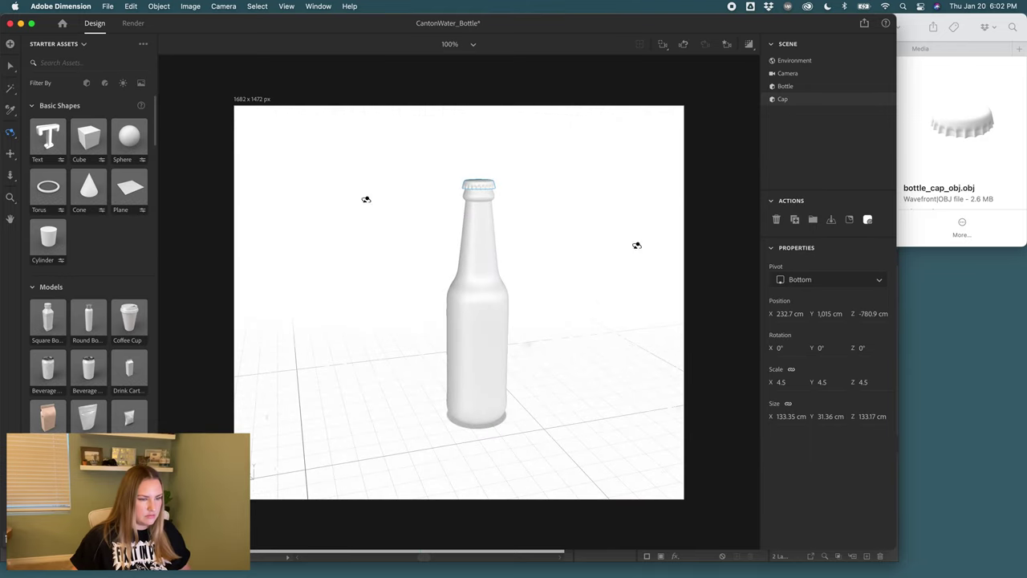
pyautogui.press('Down')
pyautogui.press('Down')
pyautogui.press('Down')
pyautogui.press('Down')
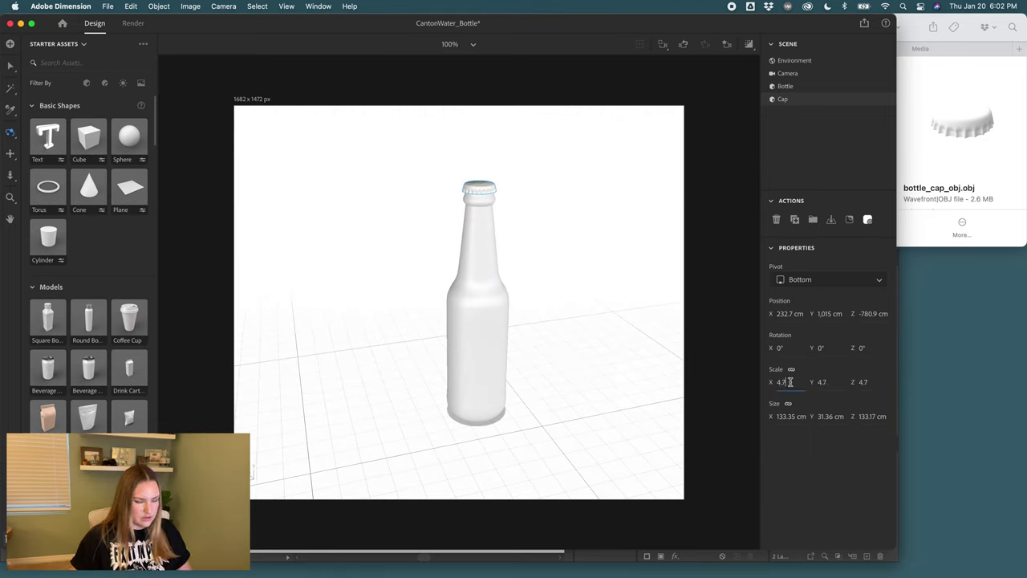
pyautogui.hotkey('shift', 'Up')
pyautogui.hotkey('shift', 'Up')
pyautogui.moveTo(790, 382); pyautogui.dragTo(766, 384)
pyautogui.write('6.6')
pyautogui.press('Return')
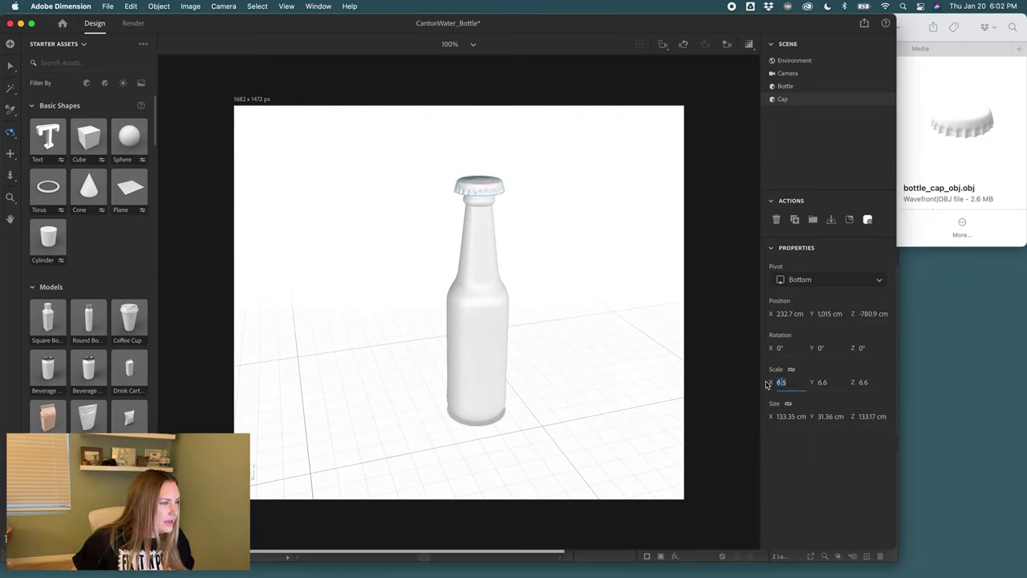
pyautogui.write('4.3')
pyautogui.press('Return')
pyautogui.moveTo(551, 264); pyautogui.dragTo(544, 215)
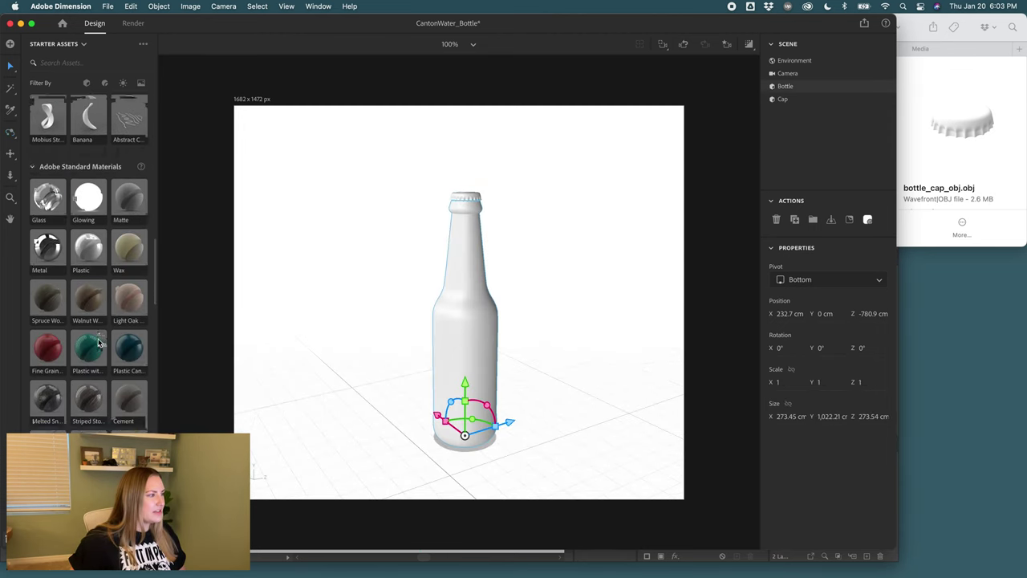
# - Apply the Glass standard material to the bottle and open its material properties
pyautogui.scroll(-5, 99, 343)
pyautogui.scroll(4, 98, 343)
pyautogui.scroll(2, 88, 136)
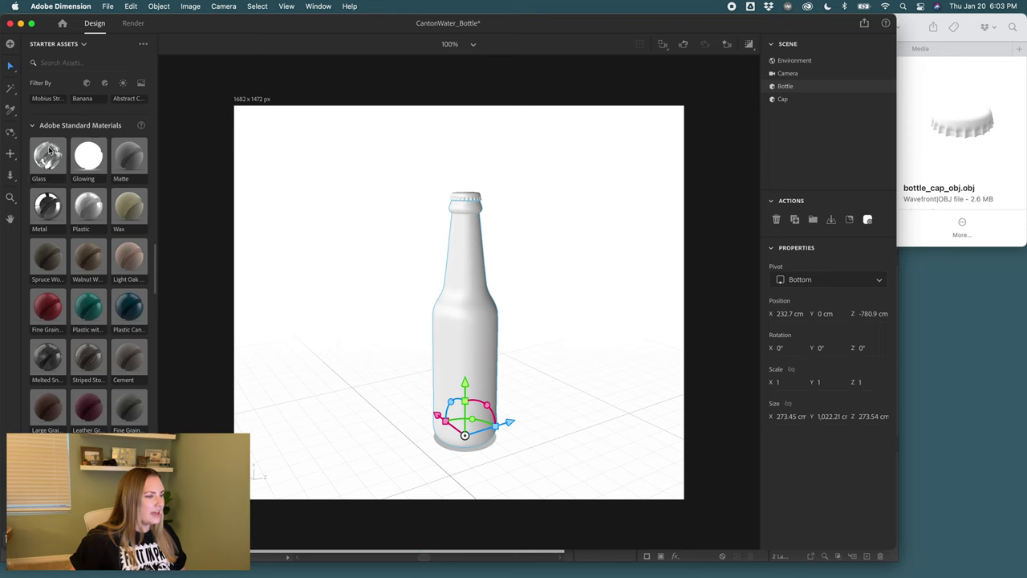
pyautogui.moveTo(51, 157); pyautogui.dragTo(467, 329)
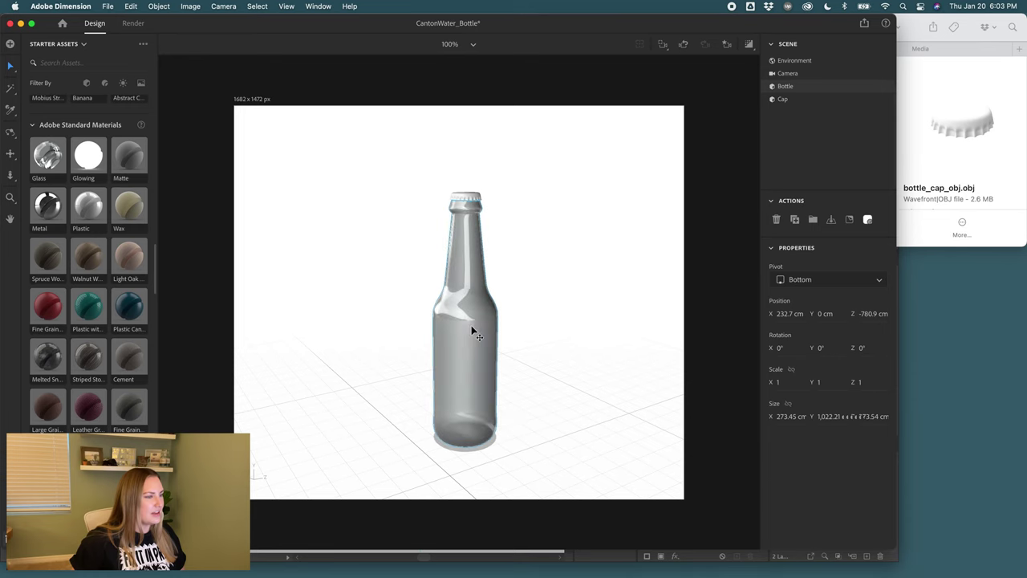
pyautogui.doubleClick(470, 295)
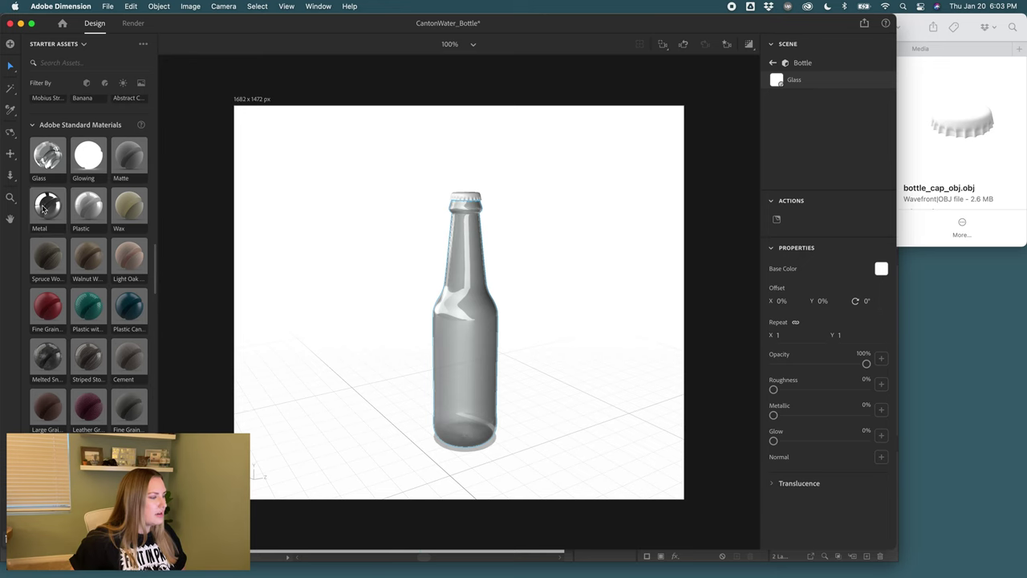
# - Apply the Metal standard material to the cap
pyautogui.scroll(-3, 44, 209)
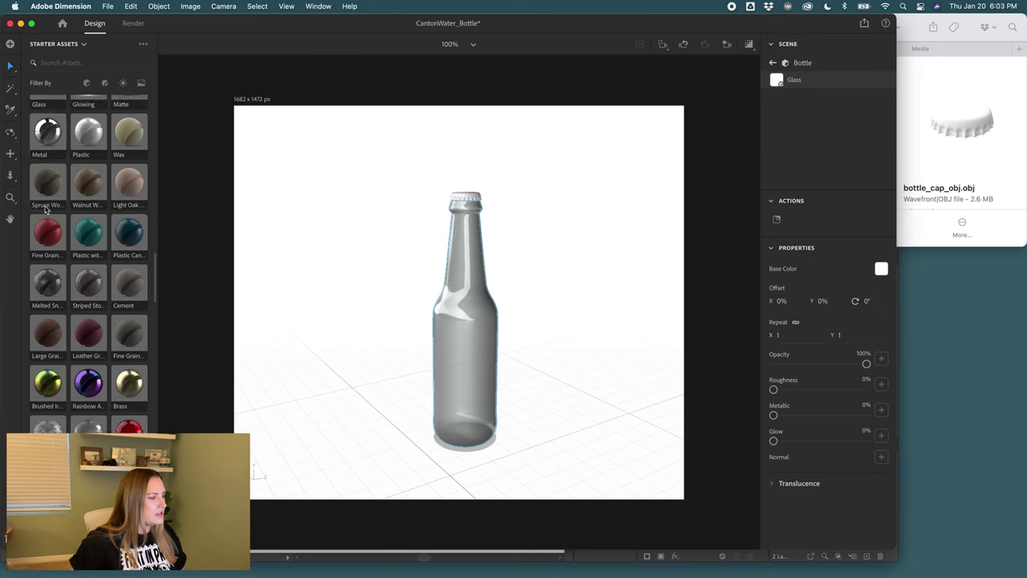
pyautogui.scroll(3, 46, 208)
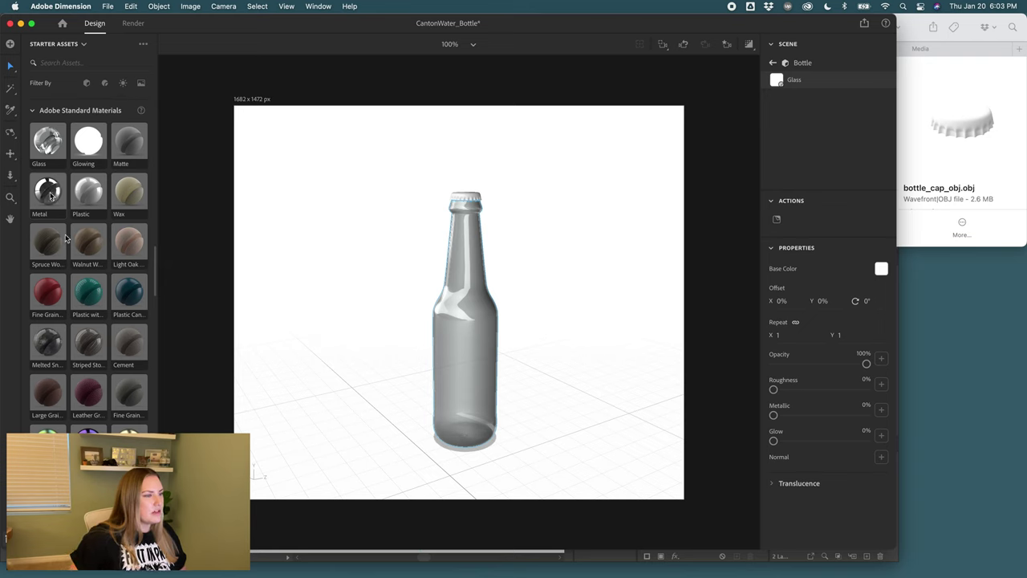
pyautogui.moveTo(50, 195); pyautogui.dragTo(469, 199)
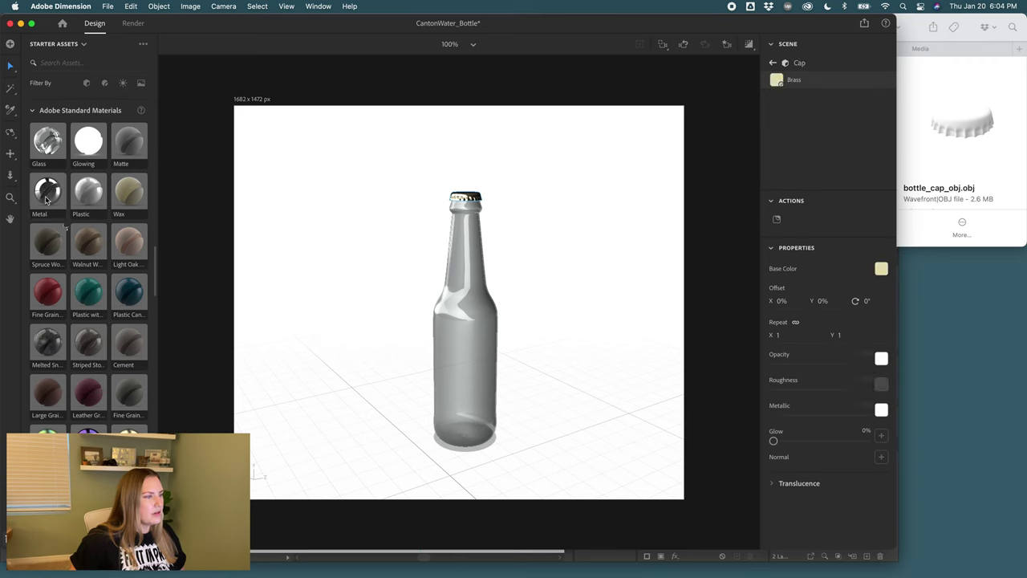
pyautogui.moveTo(48, 192); pyautogui.dragTo(471, 197)
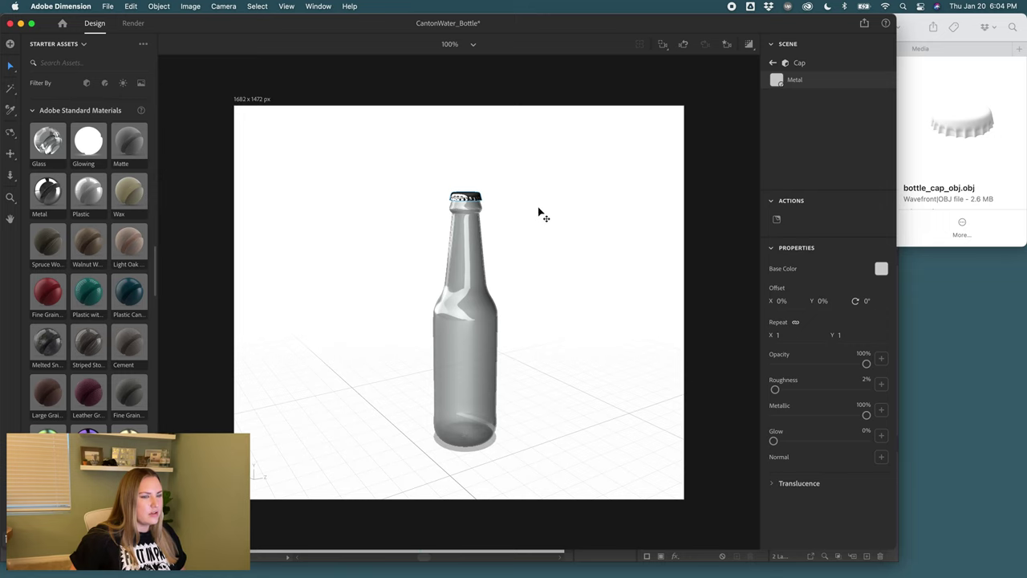
# - Set the base color of the cap's Metal material to a dark gold, RGB 166, 131, 11
pyautogui.doubleClick(880, 271)
pyautogui.click(881, 271)
pyautogui.moveTo(739, 334); pyautogui.dragTo(751, 334)
pyautogui.click(852, 238)
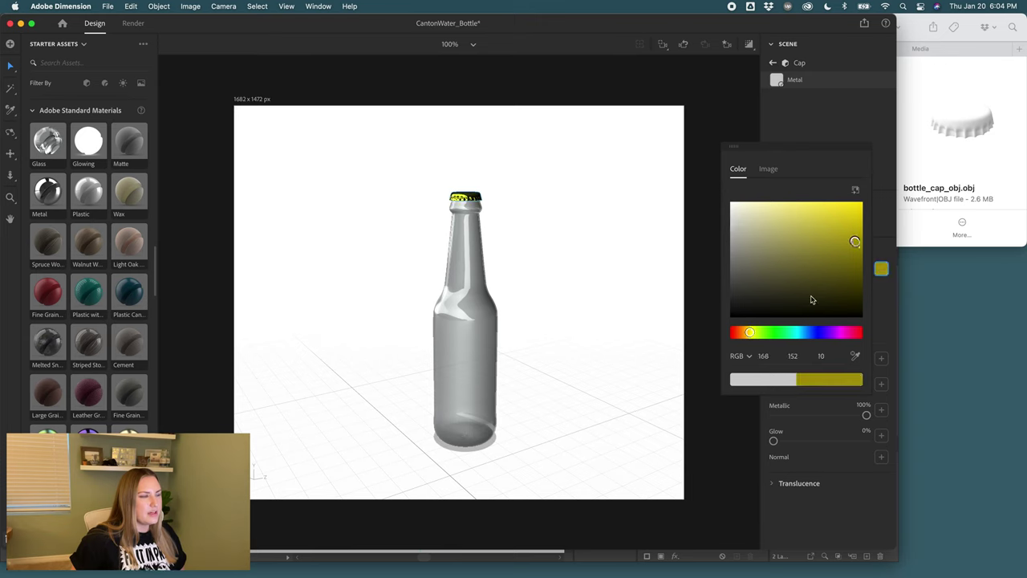
pyautogui.moveTo(750, 334); pyautogui.dragTo(748, 336)
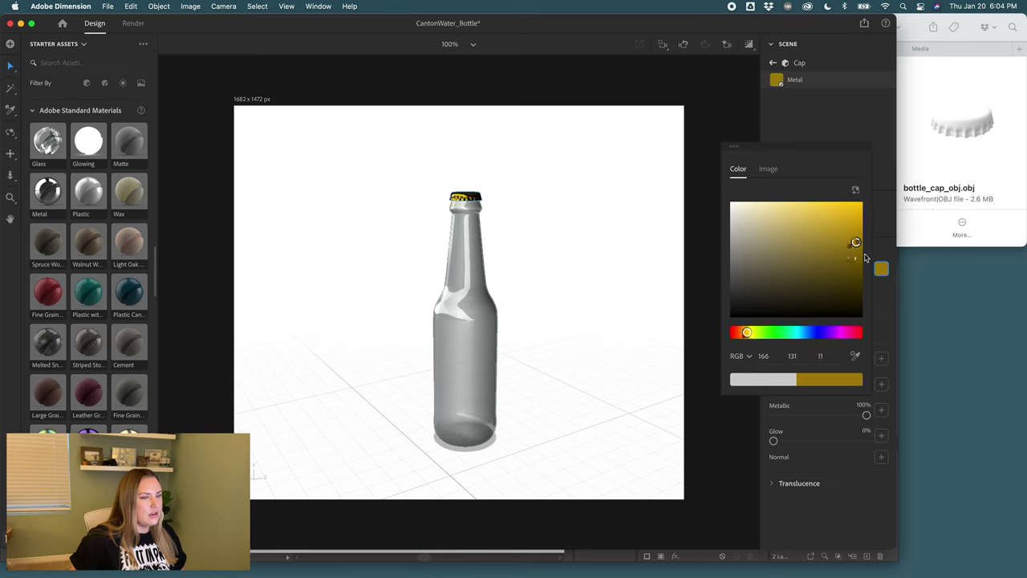
# - Mute the gold base color of the cap's Metal material to RGB 153, 125, 23 and return to the scene's object list
pyautogui.moveTo(853, 248); pyautogui.dragTo(842, 249)
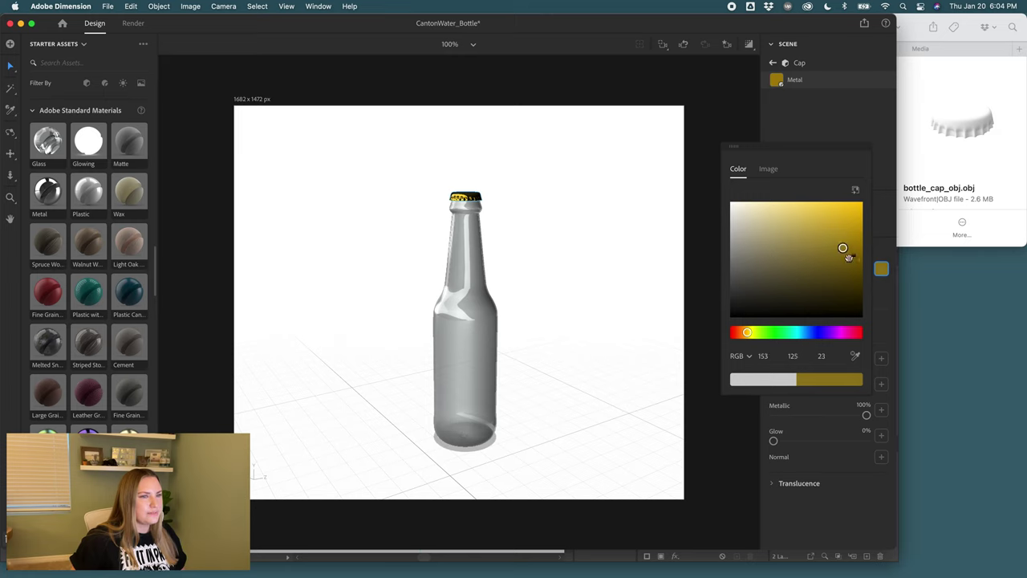
pyautogui.click(772, 63)
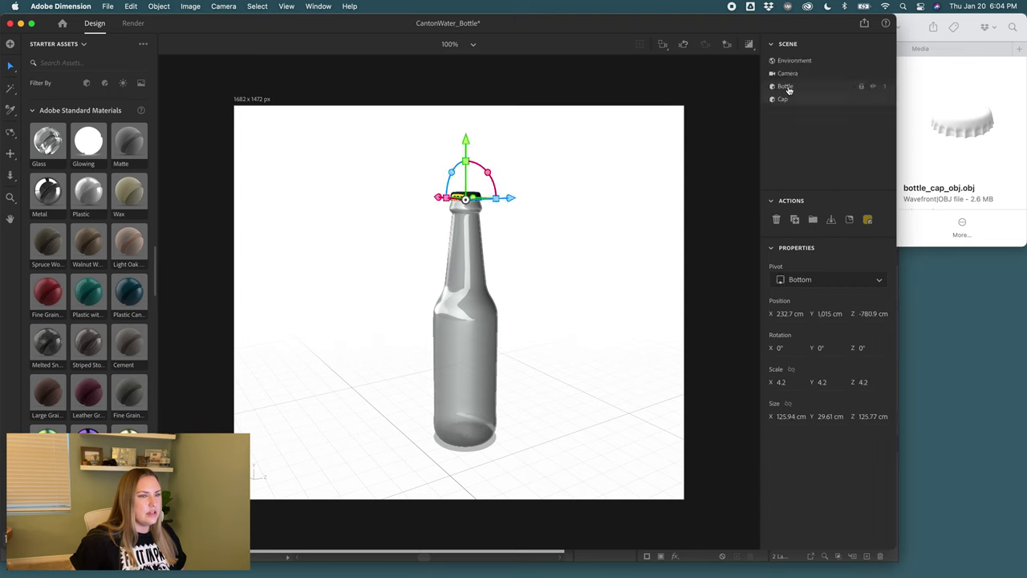
# - Try a teal base color, RGB 100, 161, 161, on the bottle's Glass material, and restore it to white before leaving the material's properties
pyautogui.click(784, 87)
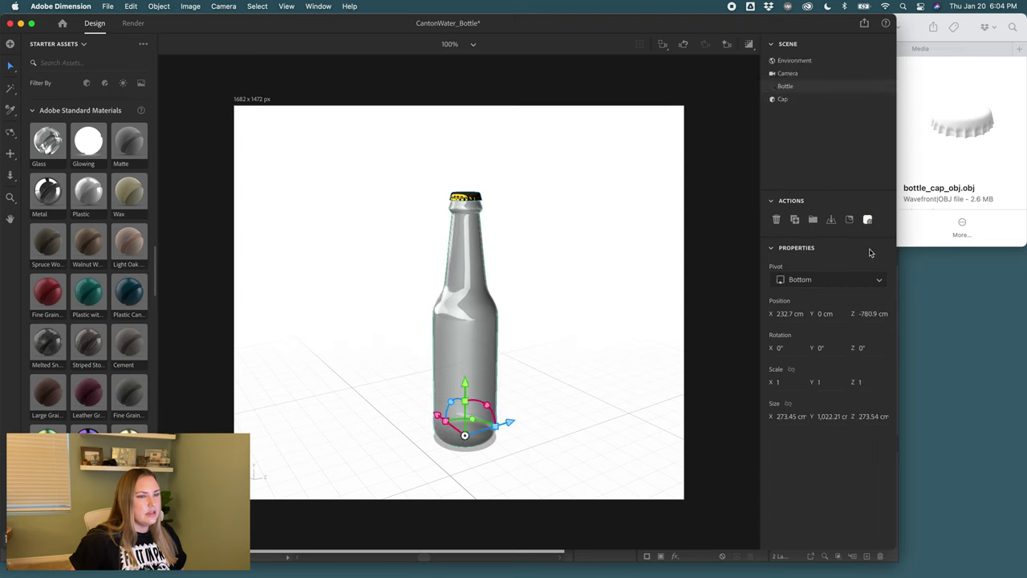
pyautogui.click(885, 87)
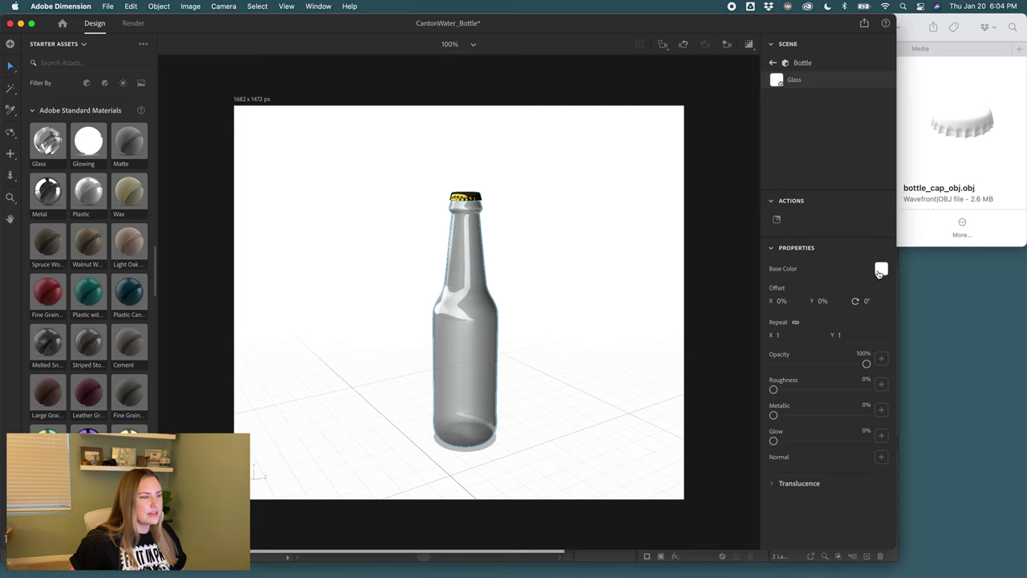
pyautogui.click(880, 273)
pyautogui.click(779, 236)
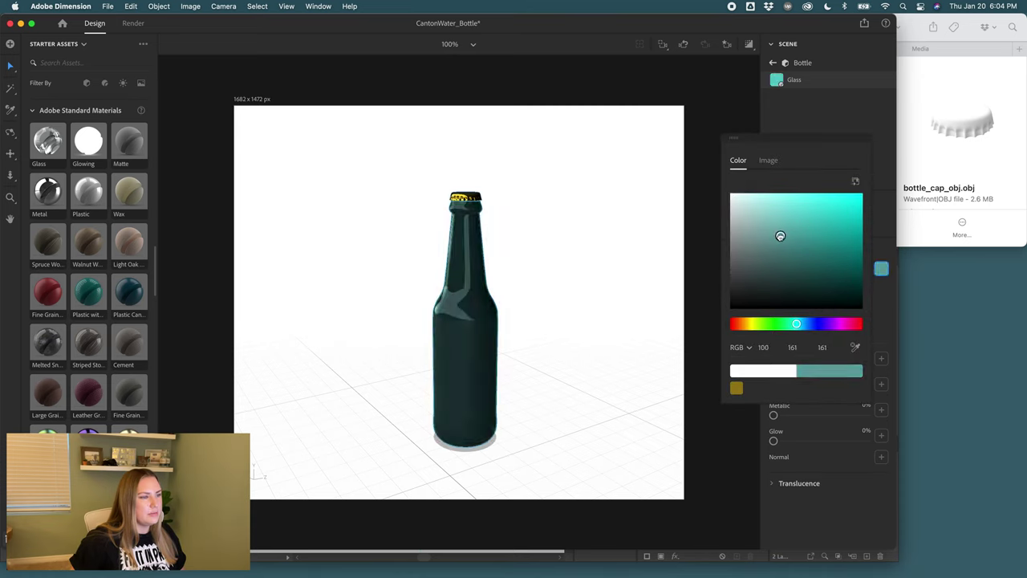
pyautogui.moveTo(780, 235); pyautogui.dragTo(704, 171)
pyautogui.click(714, 187)
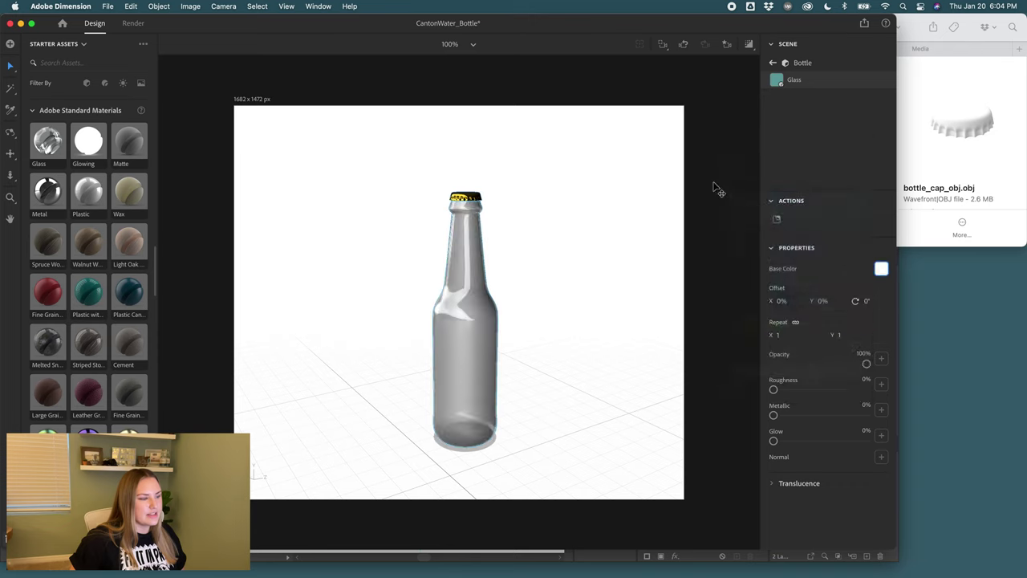
pyautogui.click(708, 173)
pyautogui.click(774, 64)
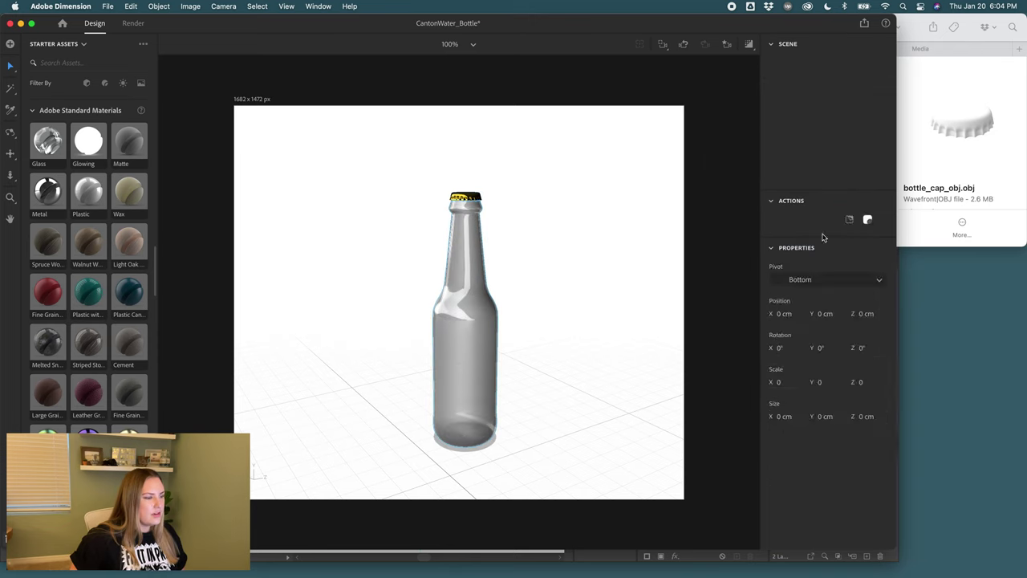